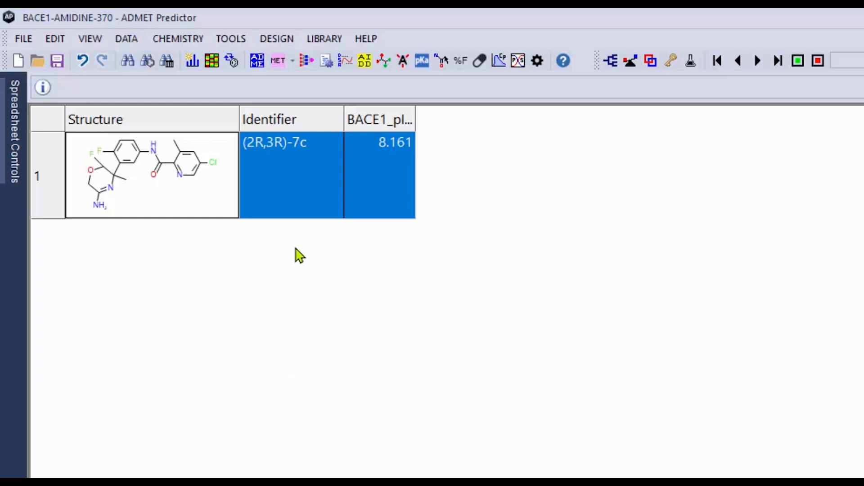
Step: Open AI Drug Design and choose Synthetic_Difficulty+, Fraction bioavailable (%Fb), ADMET_Risk, BACE1_Model and BBB_Risk as properties to optimize
{"action": "left_click", "coordinate": [362, 68]}
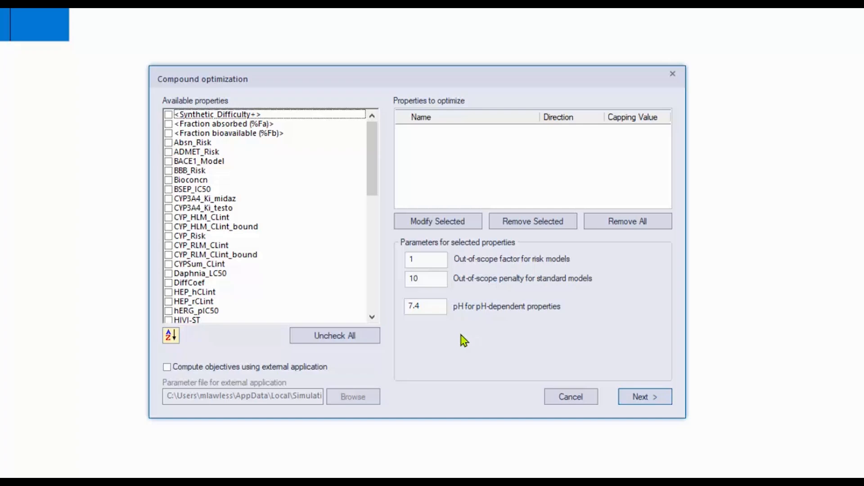
{"action": "left_click", "coordinate": [168, 115]}
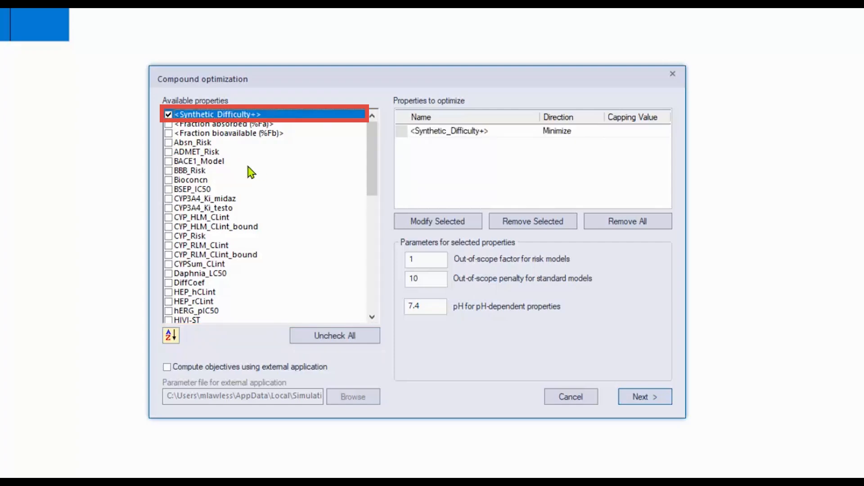
{"action": "left_click", "coordinate": [207, 133]}
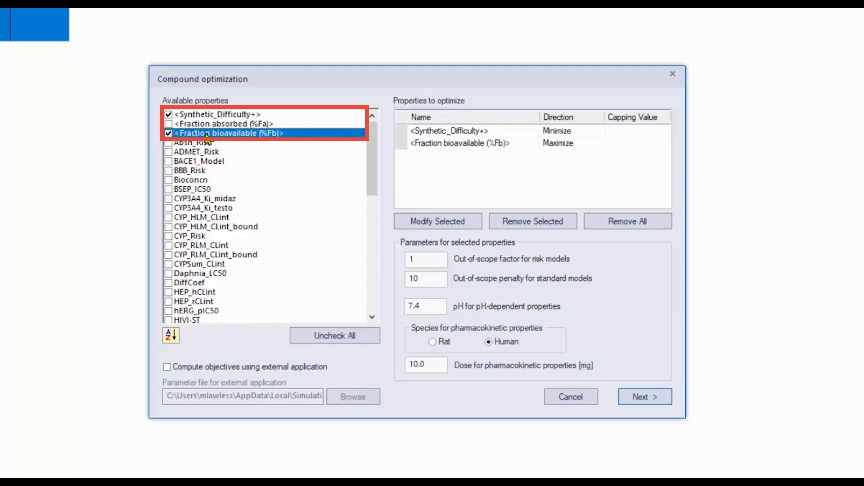
{"action": "left_click", "coordinate": [175, 153]}
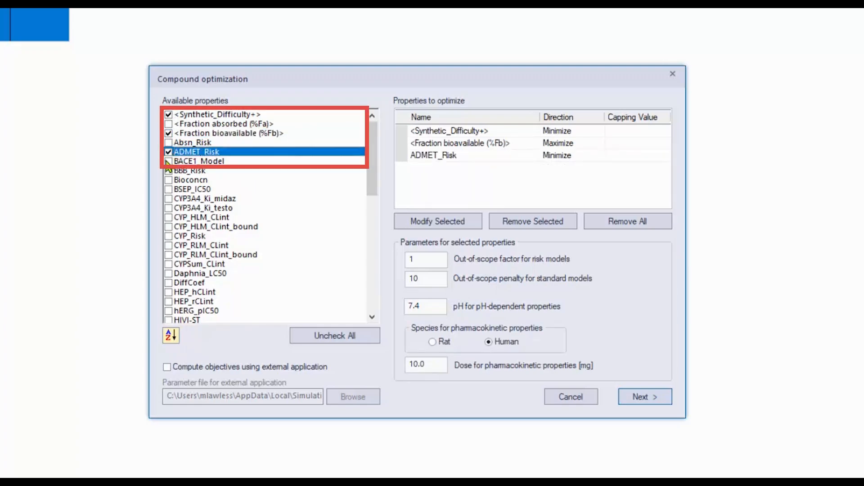
{"action": "left_click", "coordinate": [172, 162]}
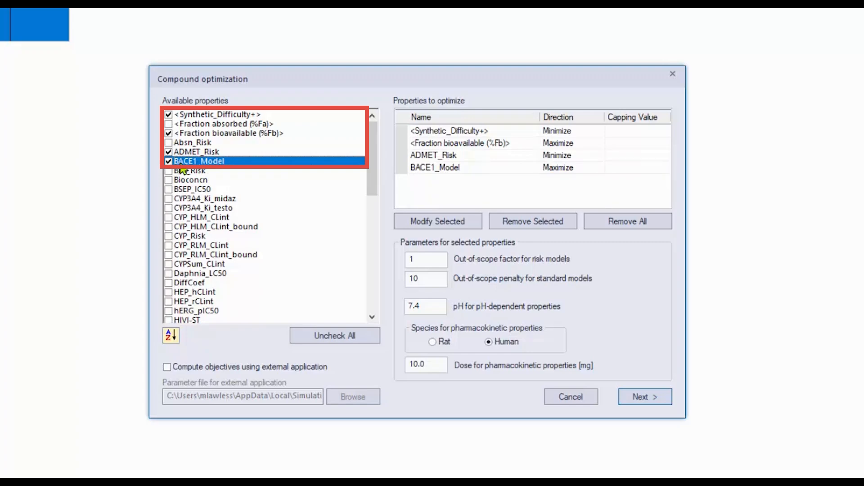
{"action": "left_click", "coordinate": [183, 171]}
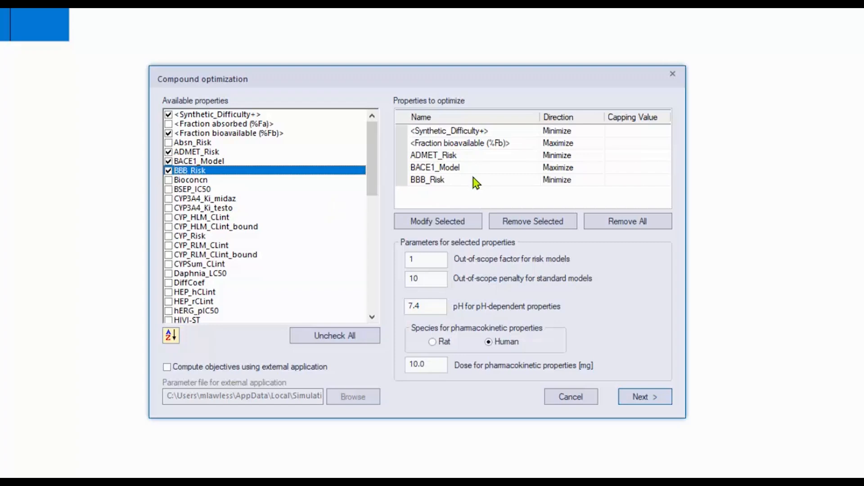
Step: Set the capping value of Synthetic_Difficulty+ to 2.5 and of Fraction bioavailable (%Fb) to 90
{"action": "left_click", "coordinate": [488, 132]}
{"action": "double_click", "coordinate": [488, 131]}
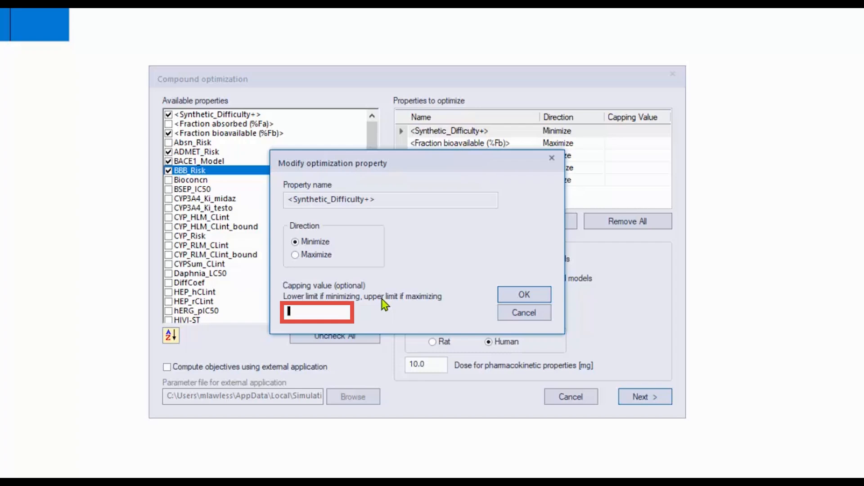
{"action": "type", "text": "2.5"}
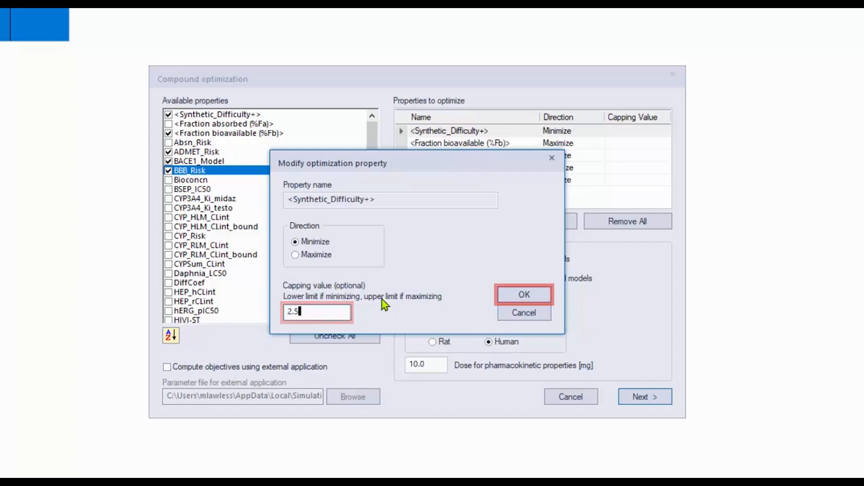
{"action": "left_click", "coordinate": [514, 299]}
{"action": "double_click", "coordinate": [498, 141]}
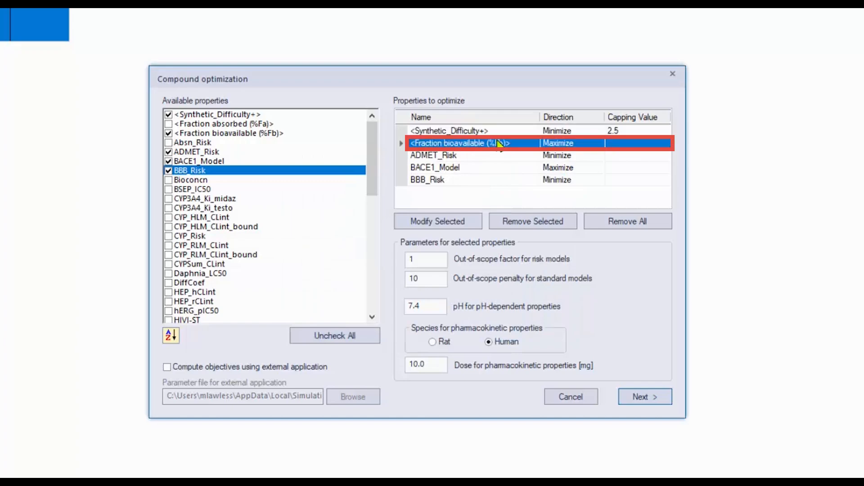
{"action": "type", "text": "90"}
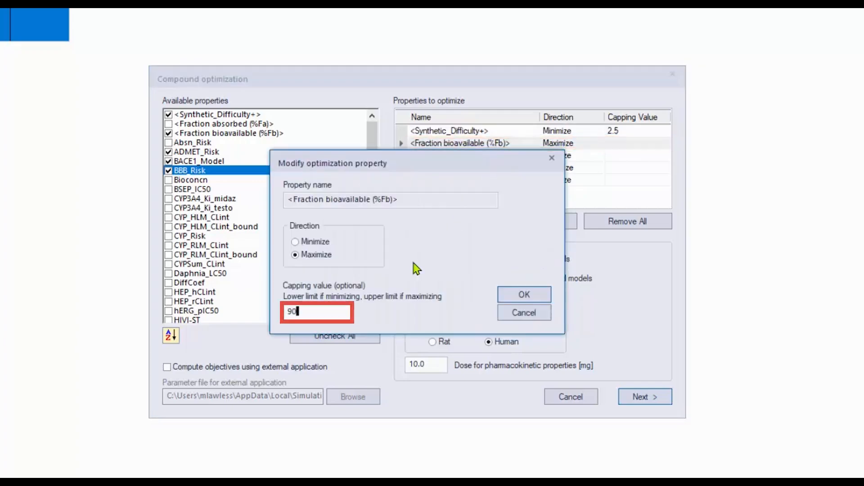
{"action": "left_click", "coordinate": [518, 296]}
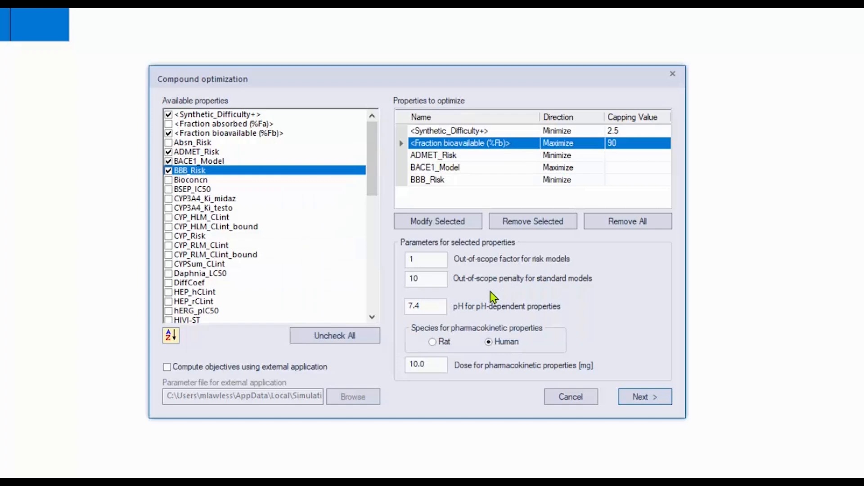
Step: Set the capping value of ADMET_Risk to 0.9 and of BACE1_Model to 10
{"action": "left_click", "coordinate": [504, 157]}
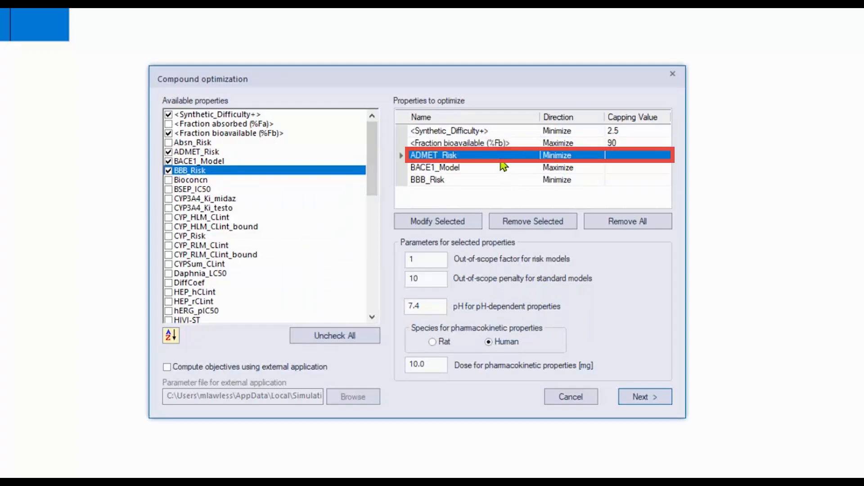
{"action": "left_click", "coordinate": [464, 221]}
{"action": "type", "text": "0"}
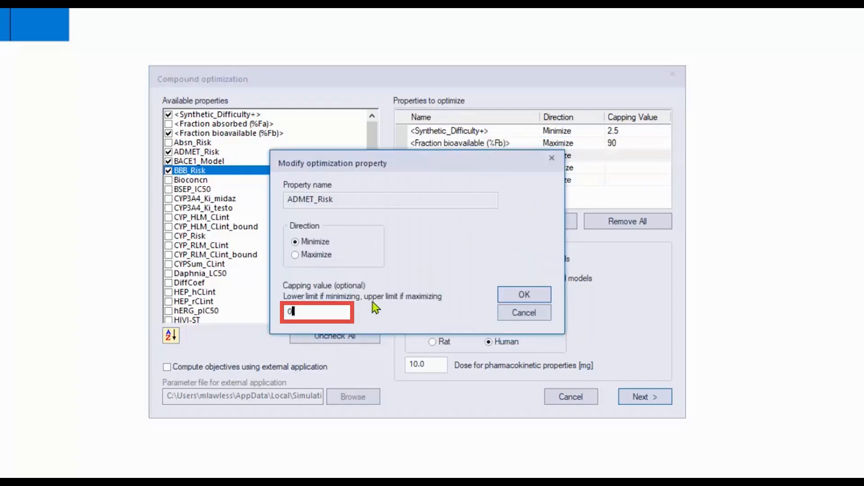
{"action": "type", "text": ".9"}
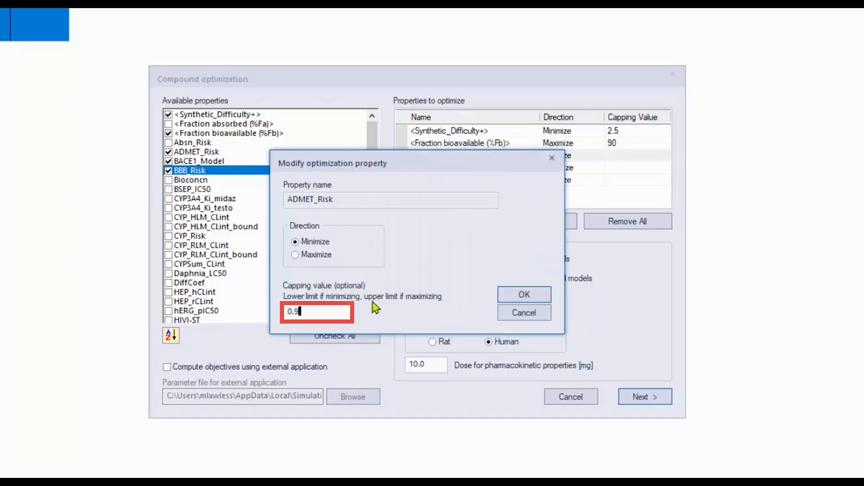
{"action": "left_click", "coordinate": [521, 296]}
{"action": "left_click", "coordinate": [503, 168]}
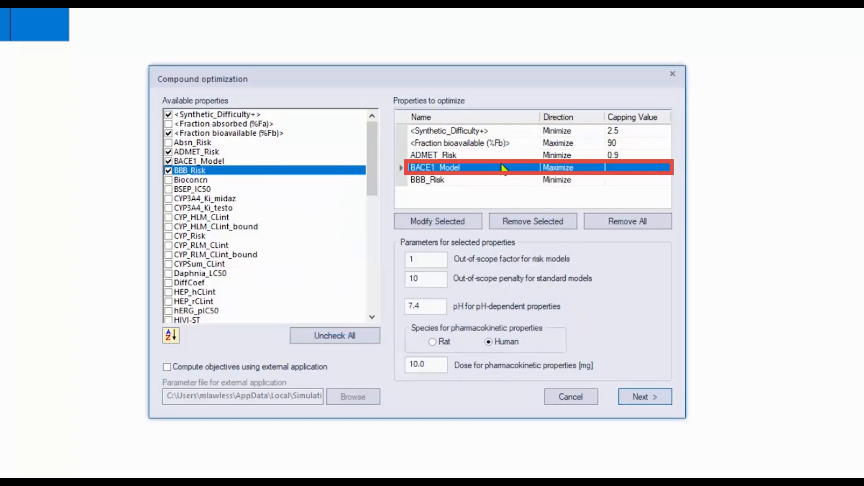
{"action": "double_click", "coordinate": [503, 168]}
{"action": "type", "text": "1"}
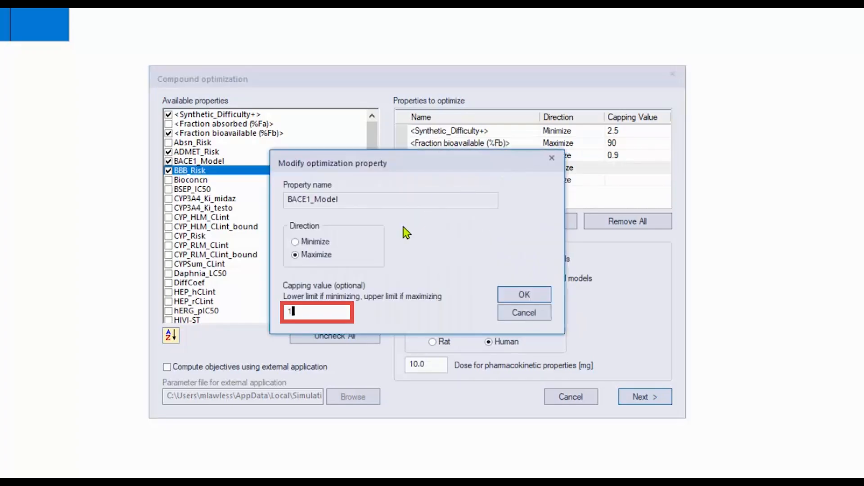
{"action": "type", "text": "0"}
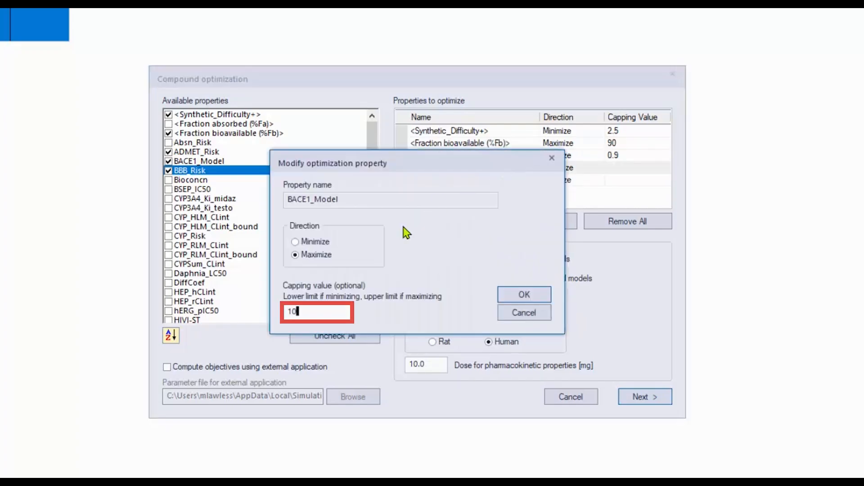
{"action": "left_click", "coordinate": [521, 296]}
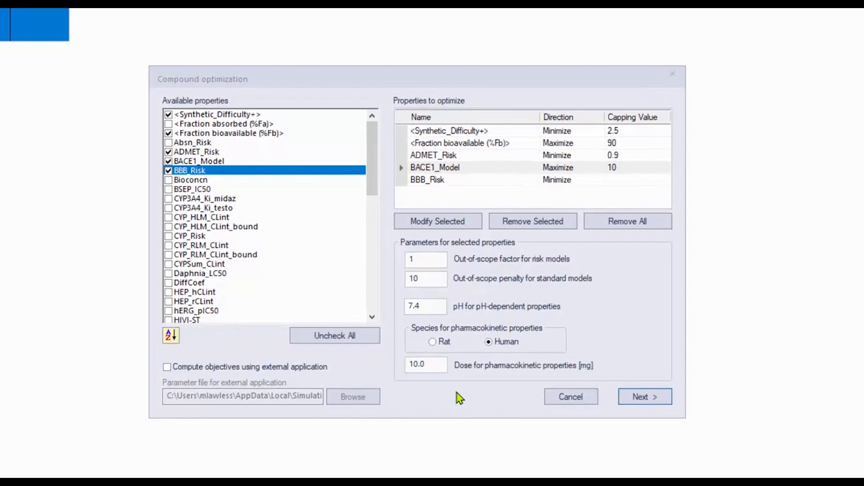
Step: Turn on computing objectives using an external application with a parameter file
{"action": "left_click", "coordinate": [259, 371]}
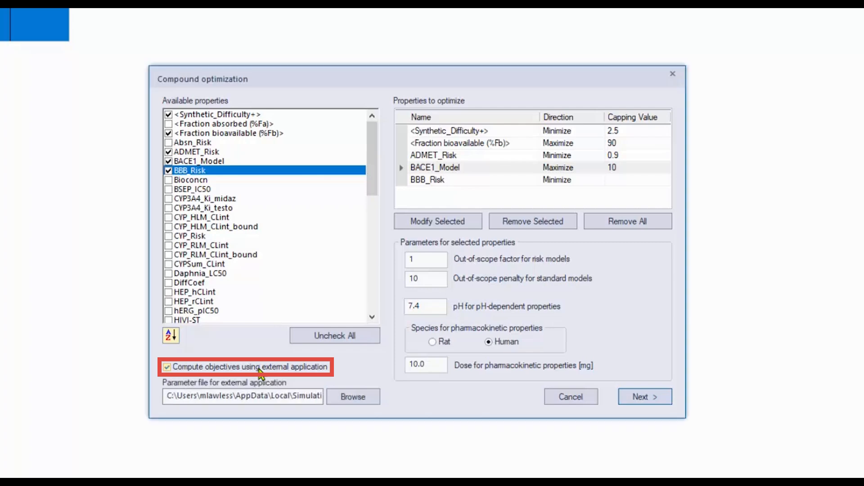
{"action": "mouse_move", "coordinate": [257, 375]}
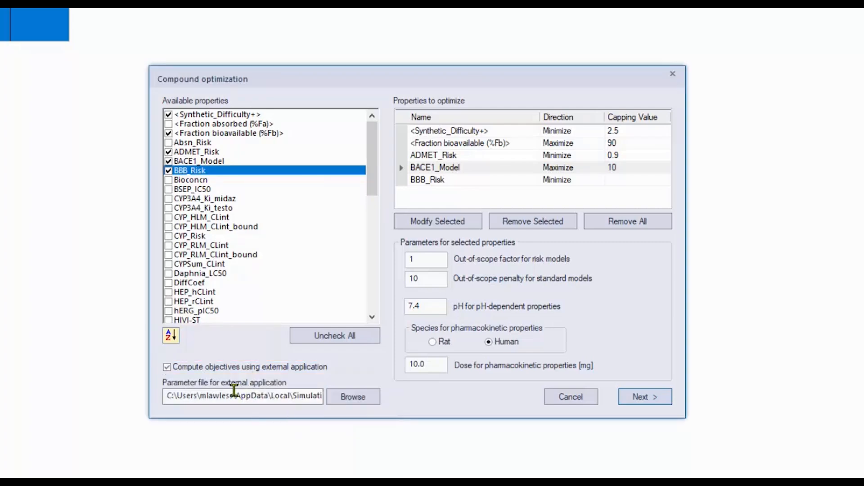
{"action": "mouse_move", "coordinate": [254, 396]}
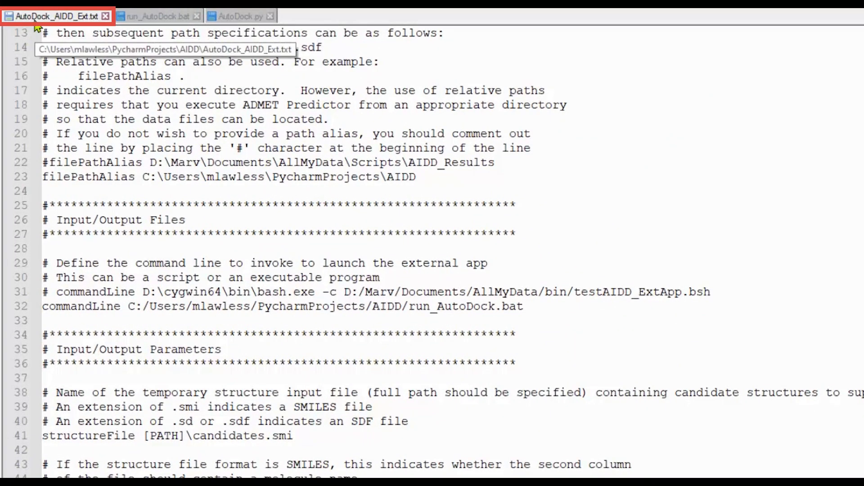
Step: In Notepad++, examine the external application files run_AutoDock.bat and AutoDock.py and the path, command line and input/output settings in AutoDock_AIDD_Ext.txt
{"action": "scroll", "coordinate": [218, 137], "scroll_direction": "up", "scroll_amount": 4}
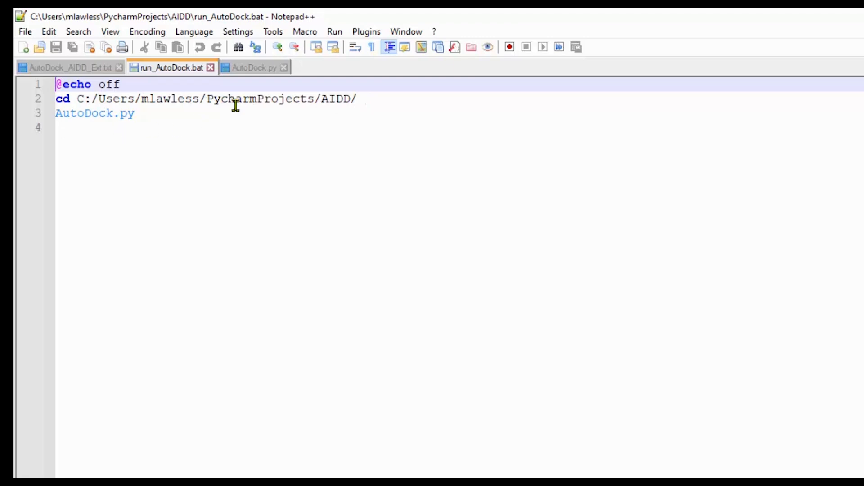
{"action": "left_click", "coordinate": [255, 72]}
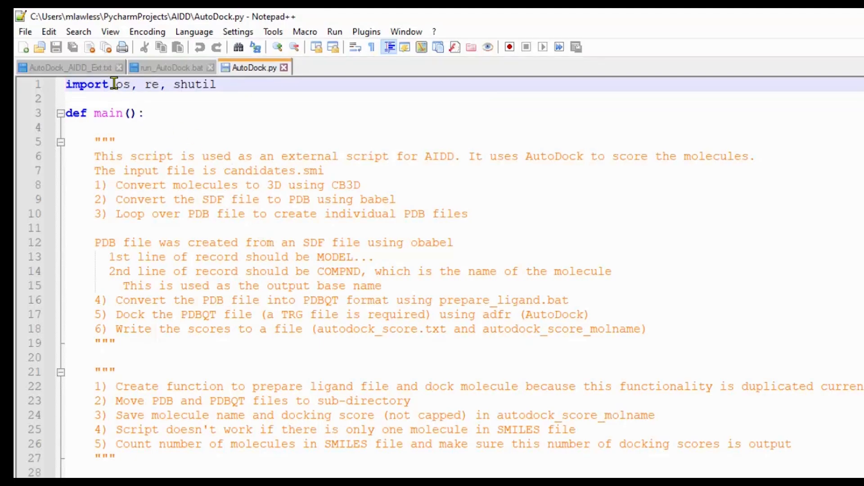
{"action": "left_click", "coordinate": [80, 67]}
{"action": "scroll", "coordinate": [488, 457], "scroll_direction": "down", "scroll_amount": 6}
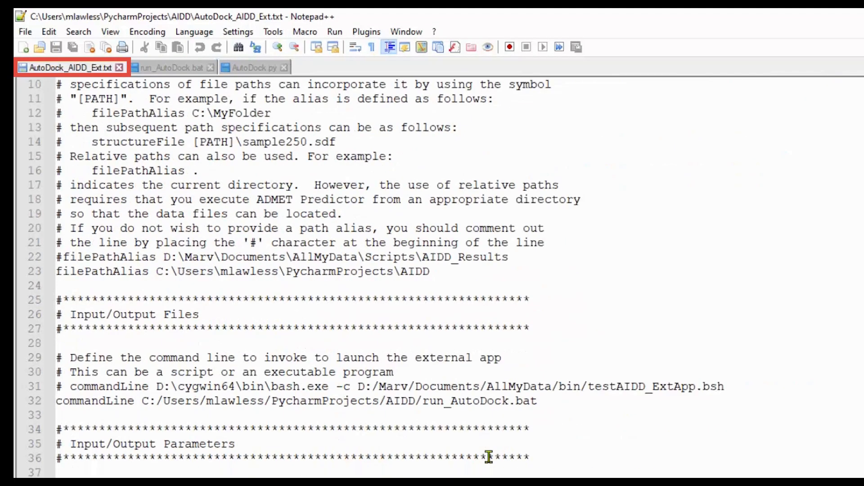
{"action": "scroll", "coordinate": [488, 457], "scroll_direction": "down", "scroll_amount": 2}
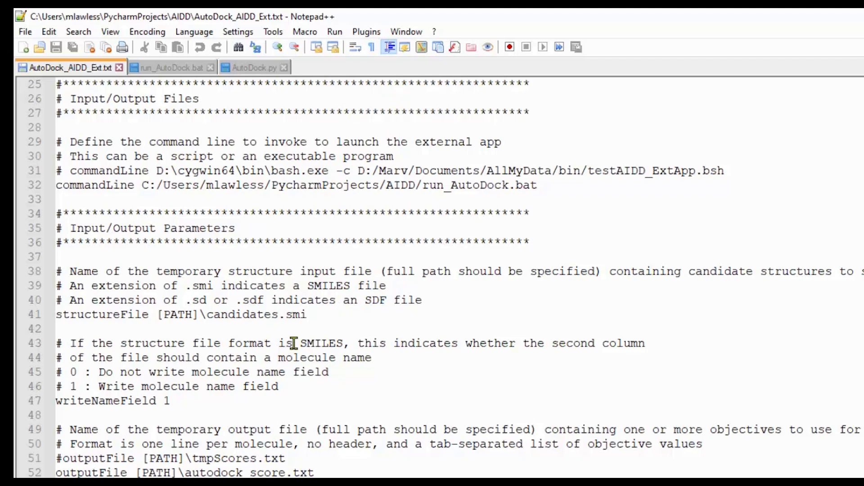
{"action": "scroll", "coordinate": [293, 343], "scroll_direction": "down", "scroll_amount": 1}
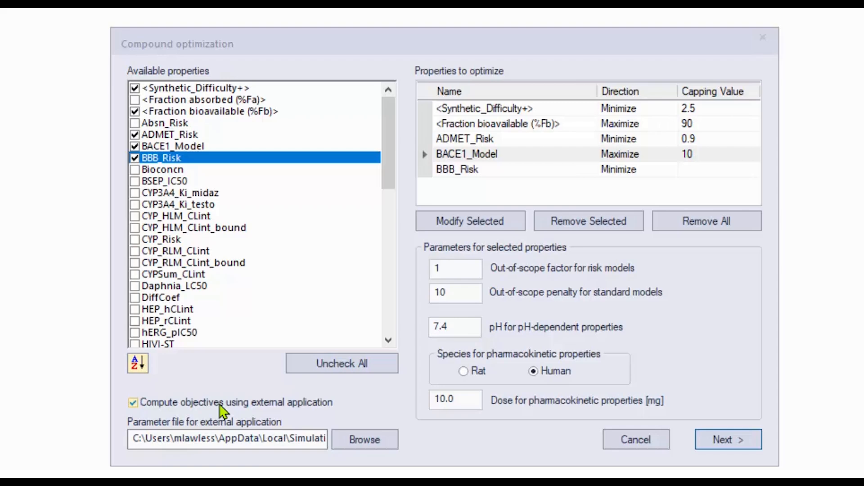
Step: Turn off computing objectives using an external application and continue to the filter rules
{"action": "left_click", "coordinate": [220, 404]}
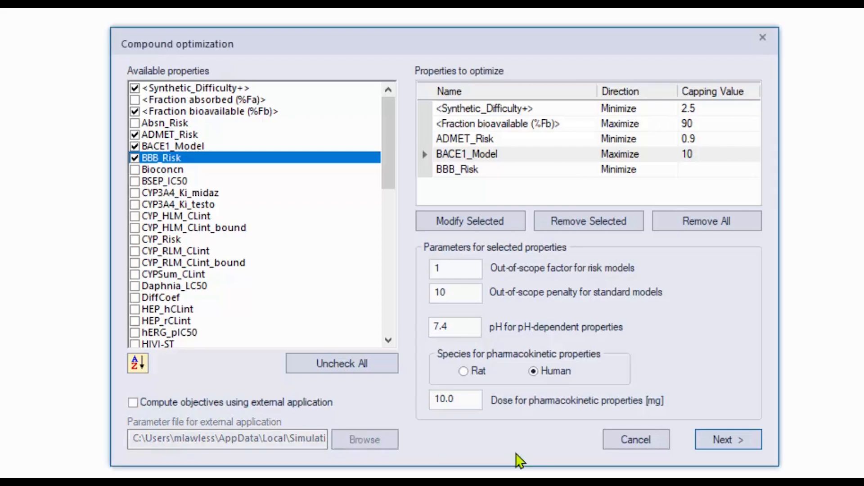
{"action": "left_click", "coordinate": [734, 444]}
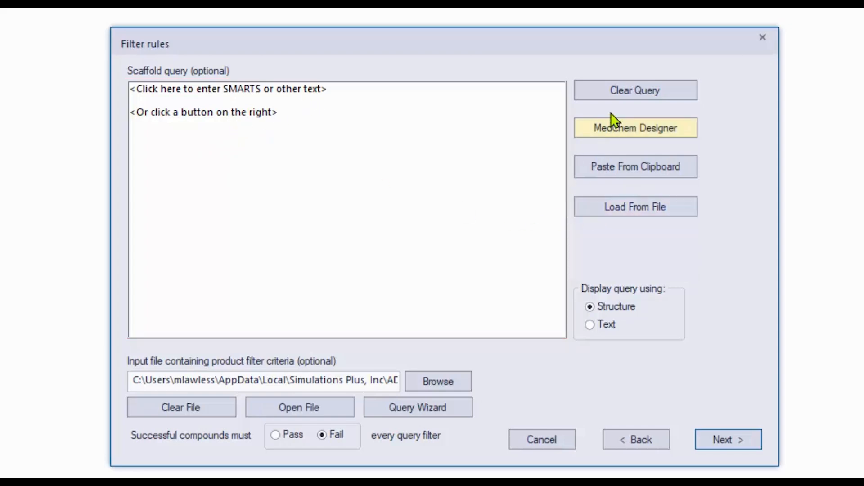
Step: Open the compound in MedChem Designer and set the substitution count of the amidine ring nitrogen to As Drawn
{"action": "left_click", "coordinate": [616, 130]}
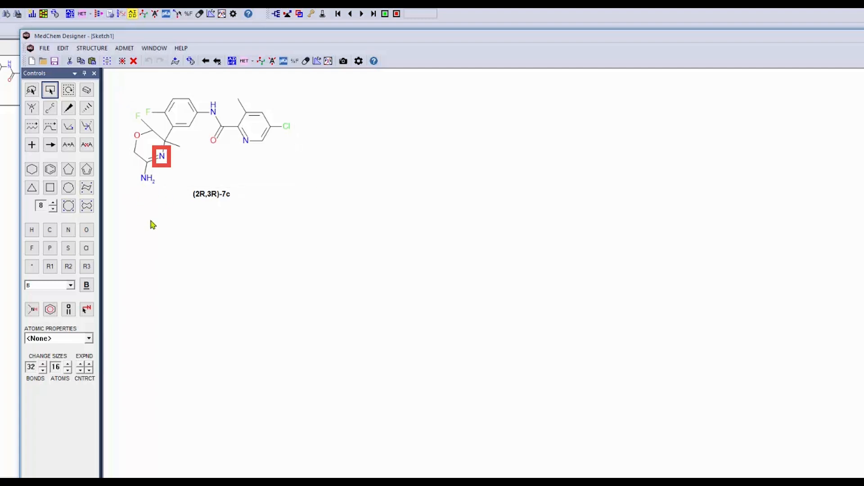
{"action": "right_click", "coordinate": [161, 156]}
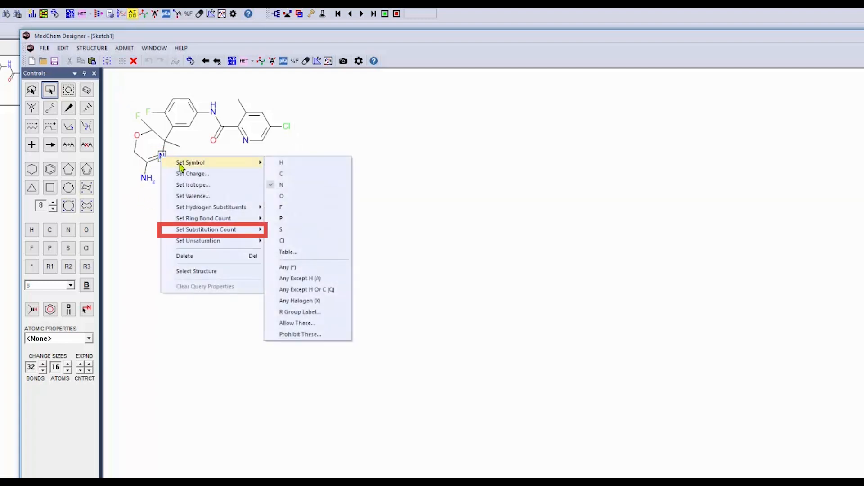
{"action": "mouse_move", "coordinate": [225, 229]}
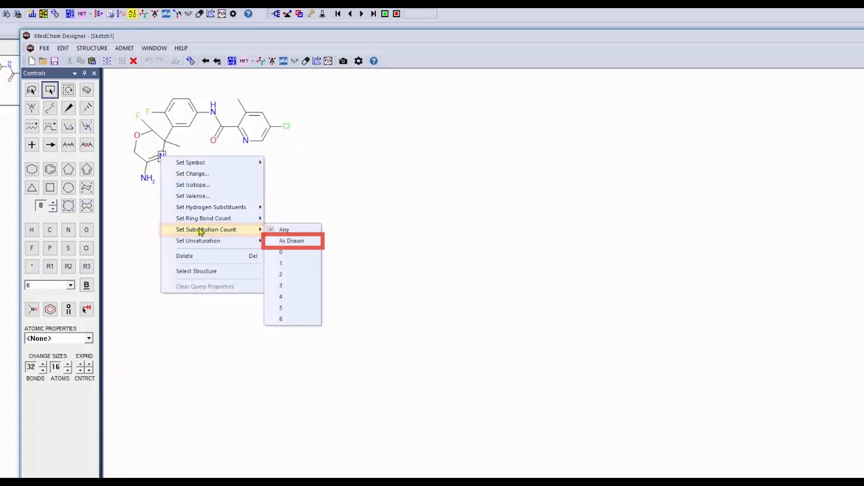
{"action": "left_click", "coordinate": [290, 239]}
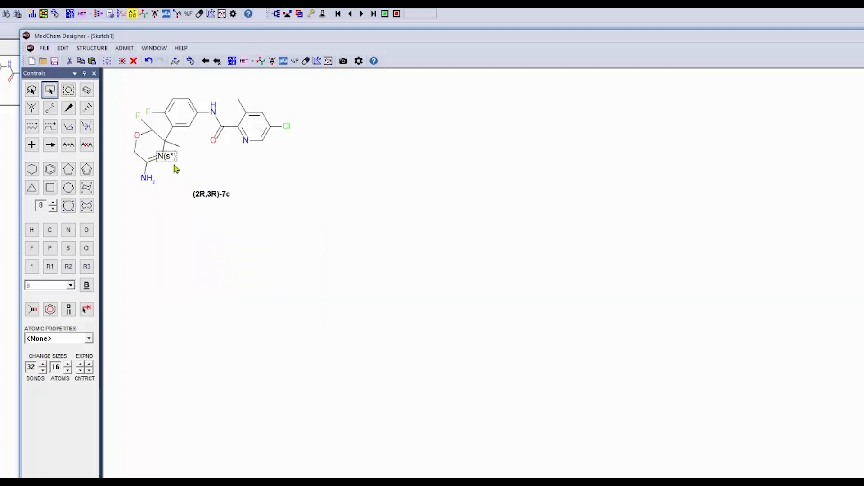
Step: Close MedChem Designer without saving the changes to Sketch1
{"action": "double_click", "coordinate": [618, 37]}
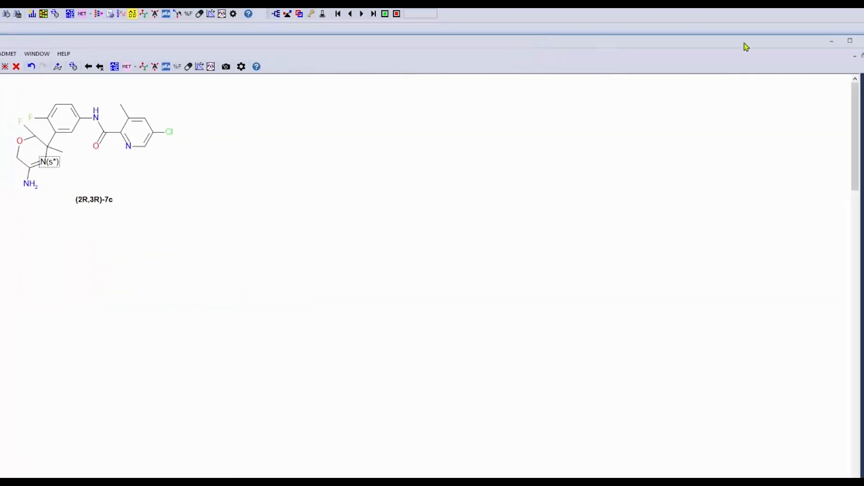
{"action": "left_click", "coordinate": [860, 40]}
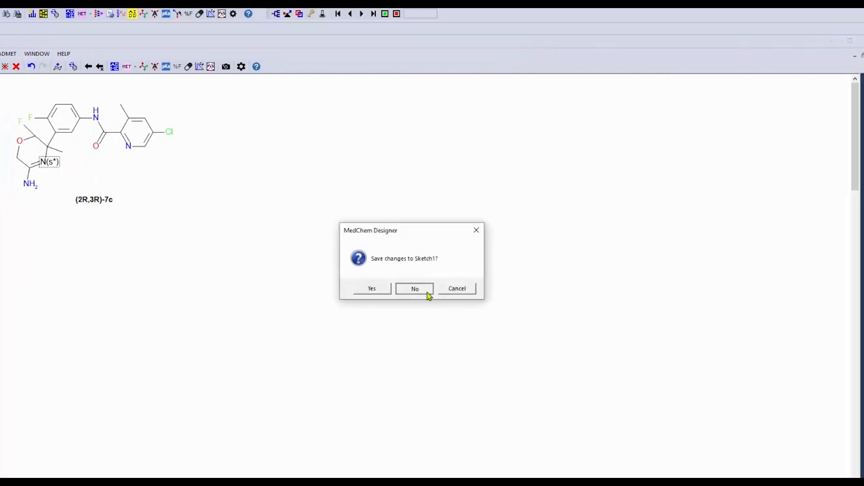
{"action": "left_click", "coordinate": [428, 290]}
Step: Load the scaffold query for the filter rules from BACE1_ScaffoldQuery.cqf
{"action": "left_click", "coordinate": [495, 227]}
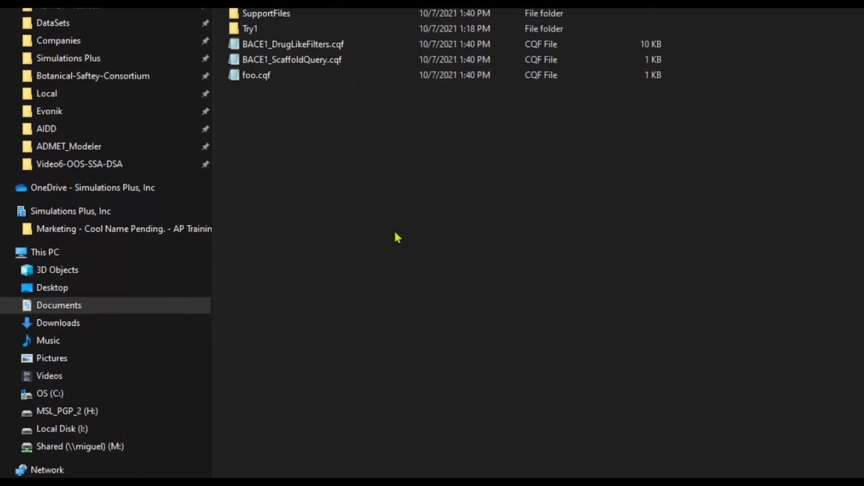
{"action": "left_click", "coordinate": [309, 63]}
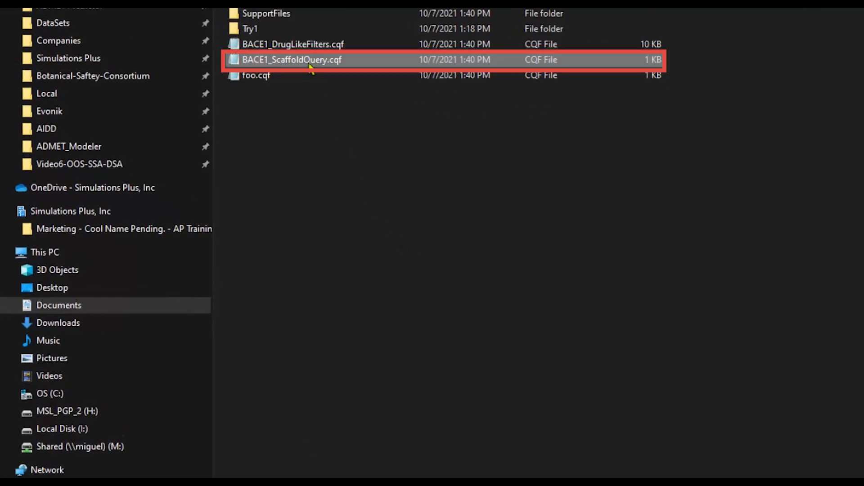
{"action": "double_click", "coordinate": [309, 63]}
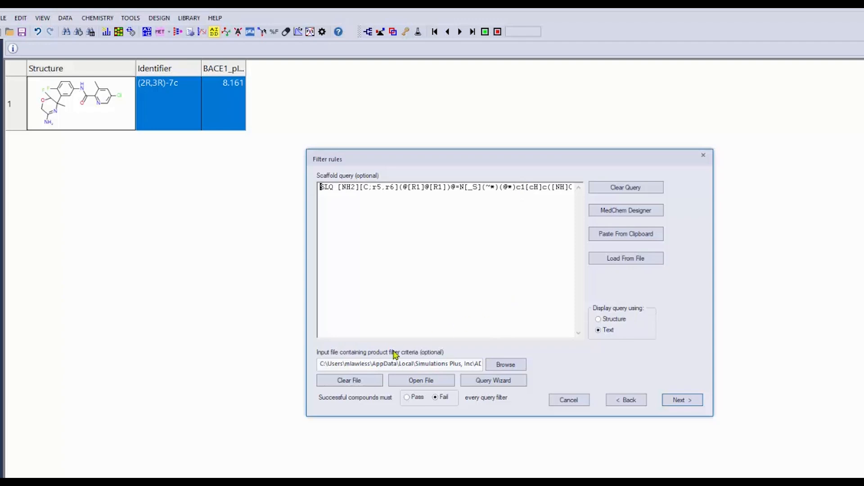
Step: Use BACE1_DrugLikeFilters.cqf from the AIDD_Tutorial SupportFiles folder as the product filter criteria file and continue to the run parameters
{"action": "mouse_move", "coordinate": [412, 365]}
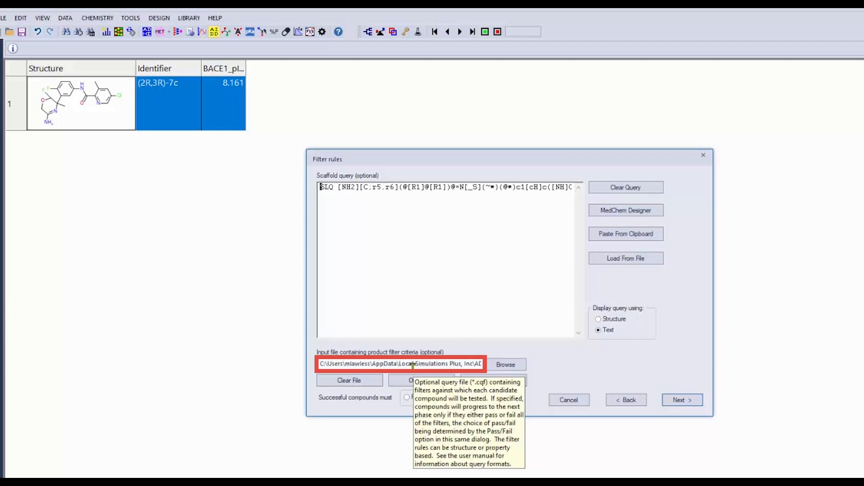
{"action": "left_click", "coordinate": [517, 366]}
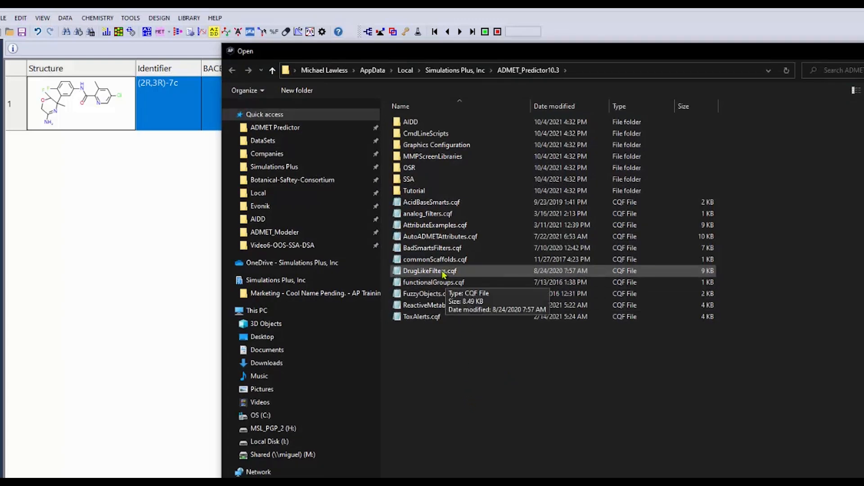
{"action": "left_click", "coordinate": [288, 128]}
{"action": "double_click", "coordinate": [416, 135]}
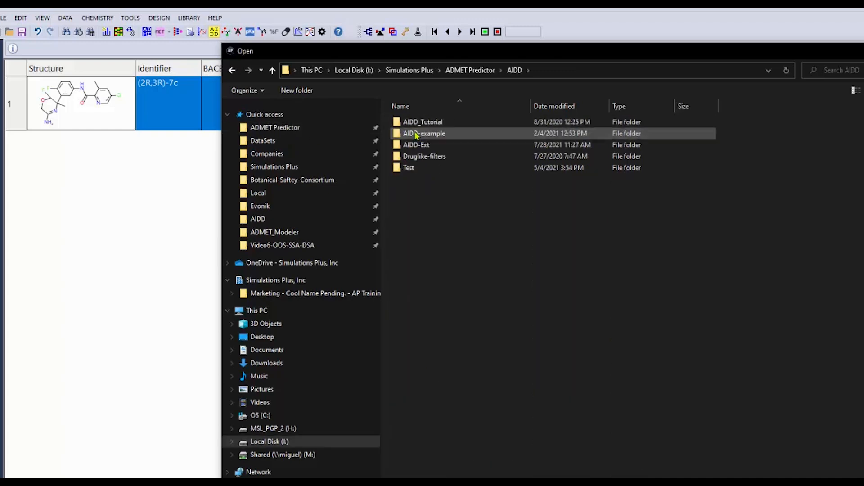
{"action": "double_click", "coordinate": [418, 121]}
{"action": "double_click", "coordinate": [419, 122]}
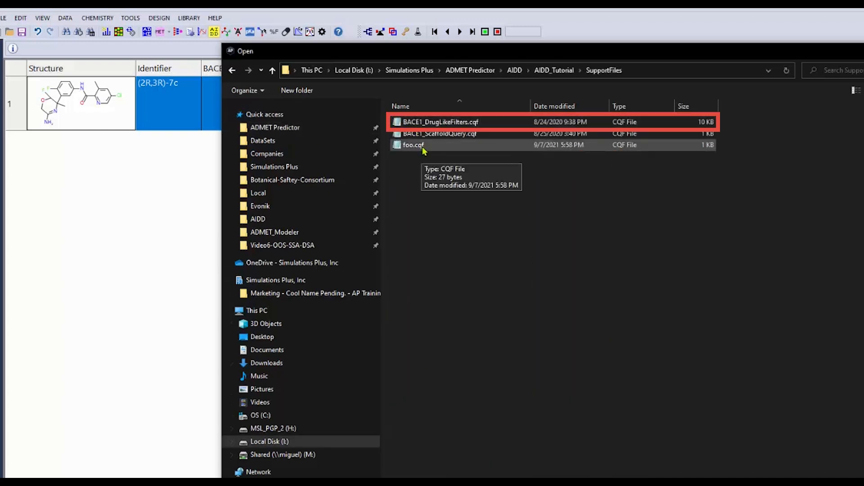
{"action": "left_click", "coordinate": [428, 127]}
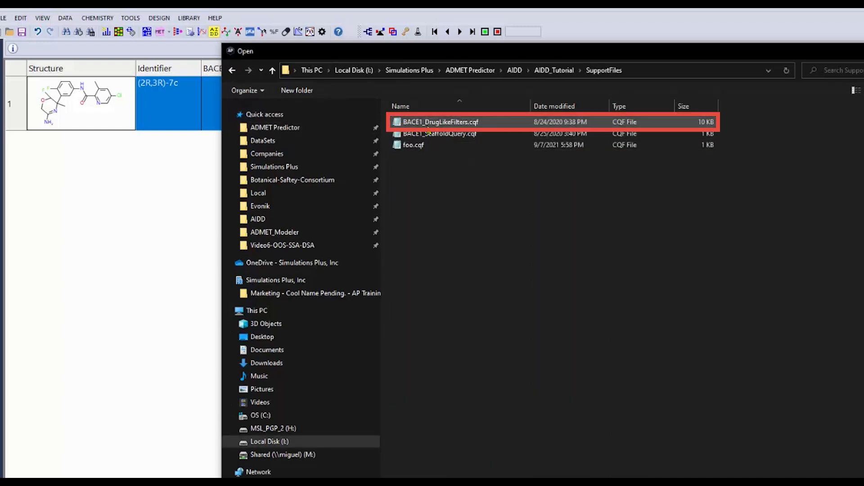
{"action": "double_click", "coordinate": [428, 127]}
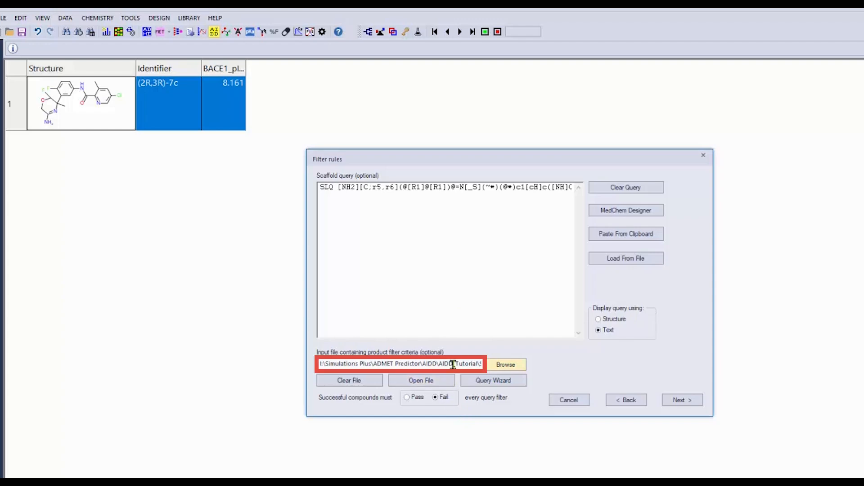
{"action": "mouse_move", "coordinate": [454, 364]}
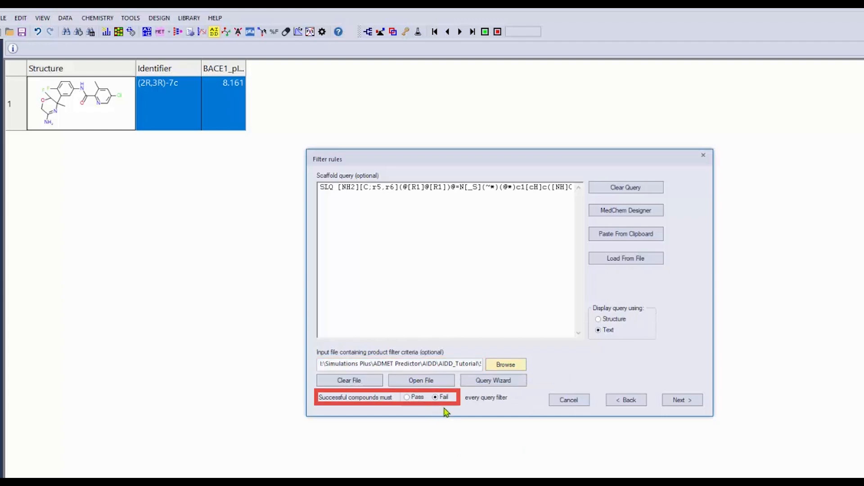
{"action": "left_click", "coordinate": [671, 401]}
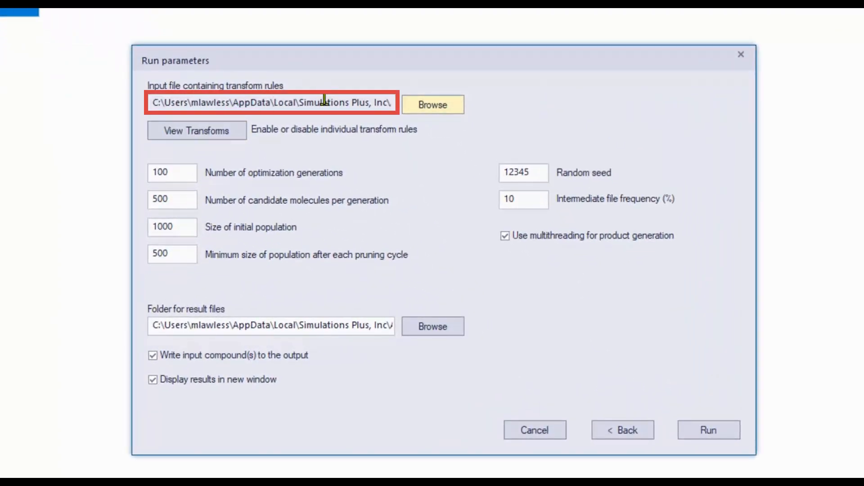
Step: Disable transform rules by loading BACE1_disabledTransforms.txt from the AIDD_Tutorial SupportFiles folder and accept the transform list
{"action": "mouse_move", "coordinate": [323, 100]}
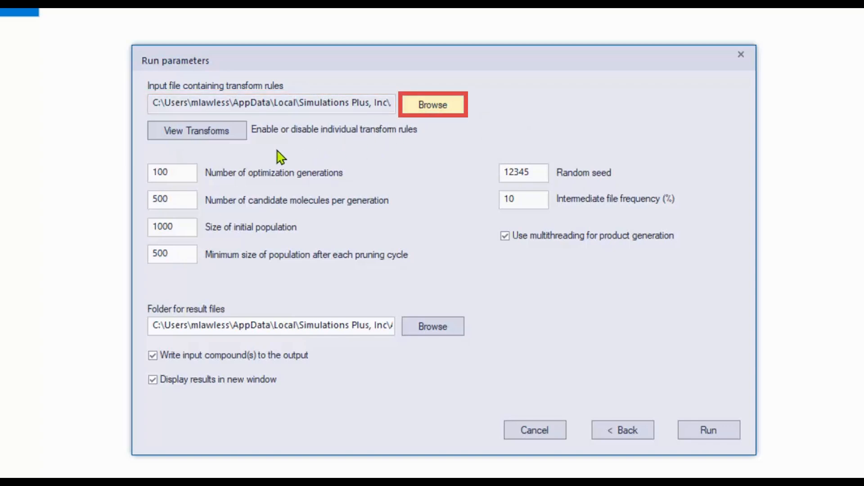
{"action": "left_click", "coordinate": [220, 133]}
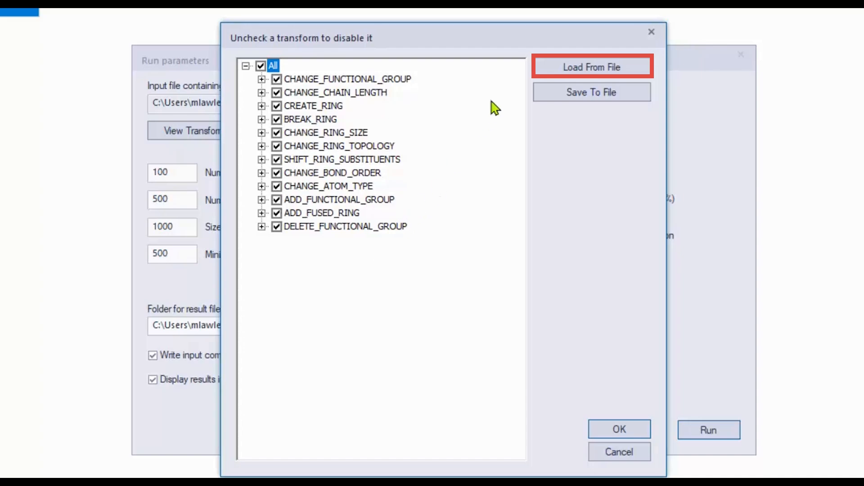
{"action": "left_click", "coordinate": [604, 72]}
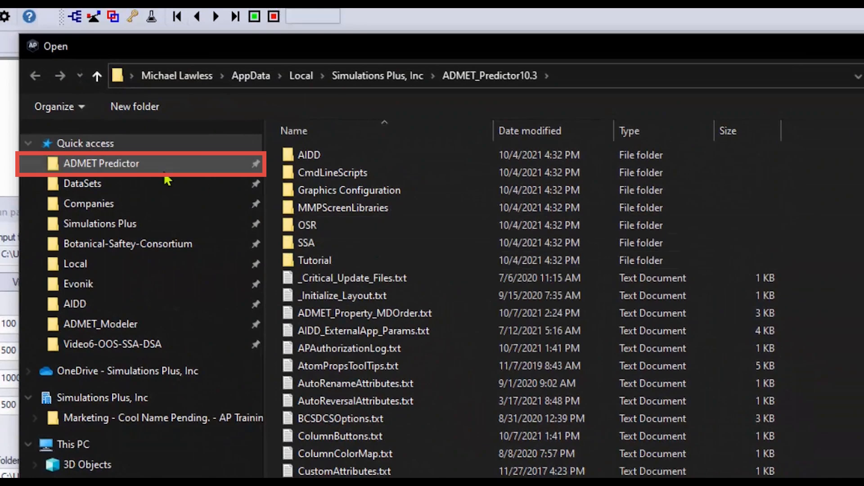
{"action": "left_click", "coordinate": [167, 169]}
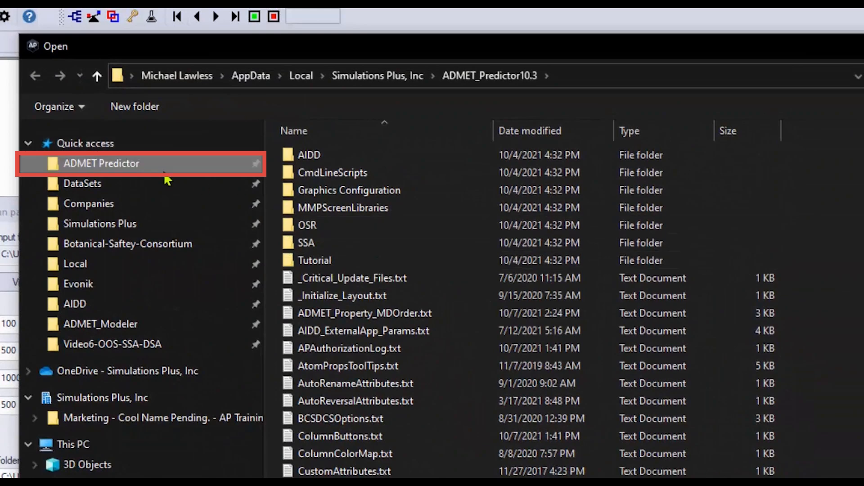
{"action": "double_click", "coordinate": [365, 171]}
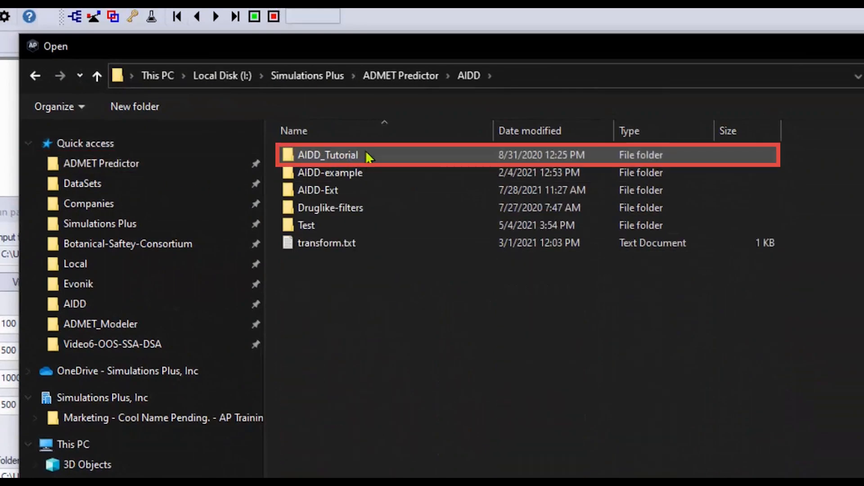
{"action": "left_click", "coordinate": [366, 155]}
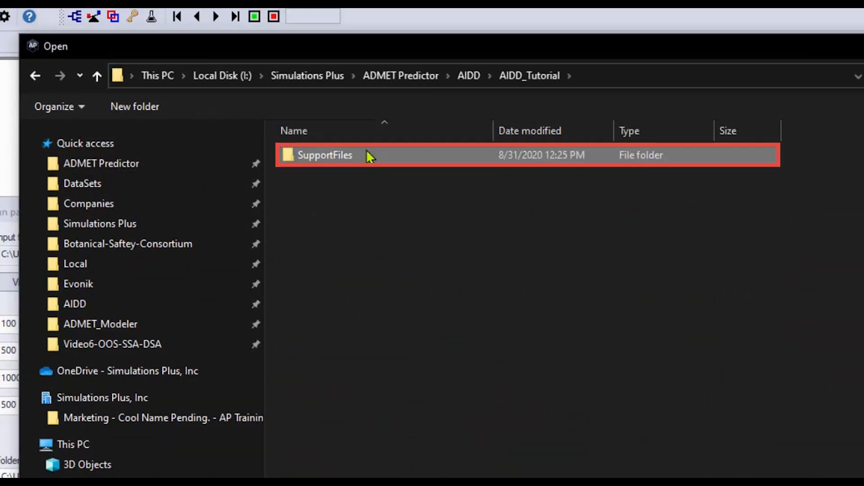
{"action": "double_click", "coordinate": [367, 156]}
{"action": "left_click", "coordinate": [368, 157]}
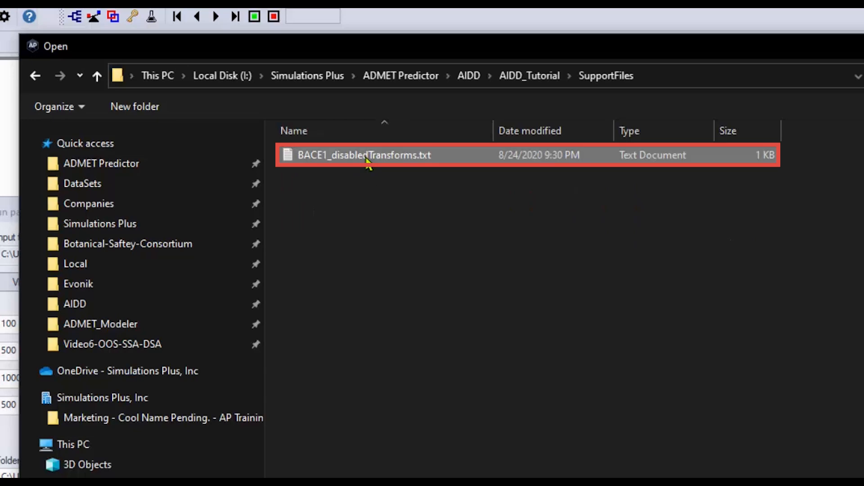
{"action": "double_click", "coordinate": [367, 158]}
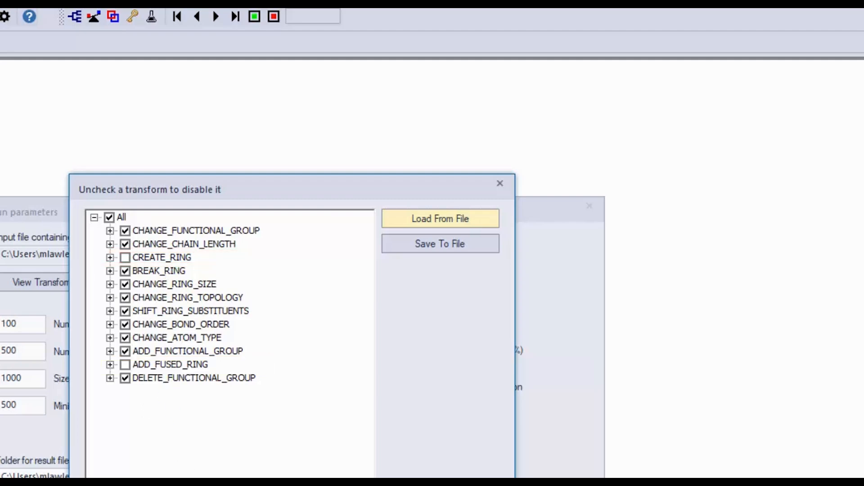
{"action": "left_click", "coordinate": [405, 477]}
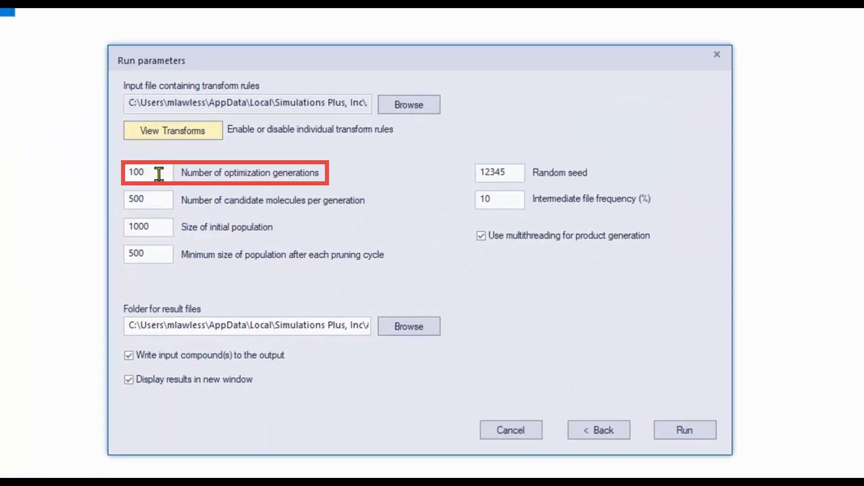
Step: Set the number of optimization generations to 5
{"action": "left_click_drag", "start_coordinate": [159, 174], "coordinate": [108, 174]}
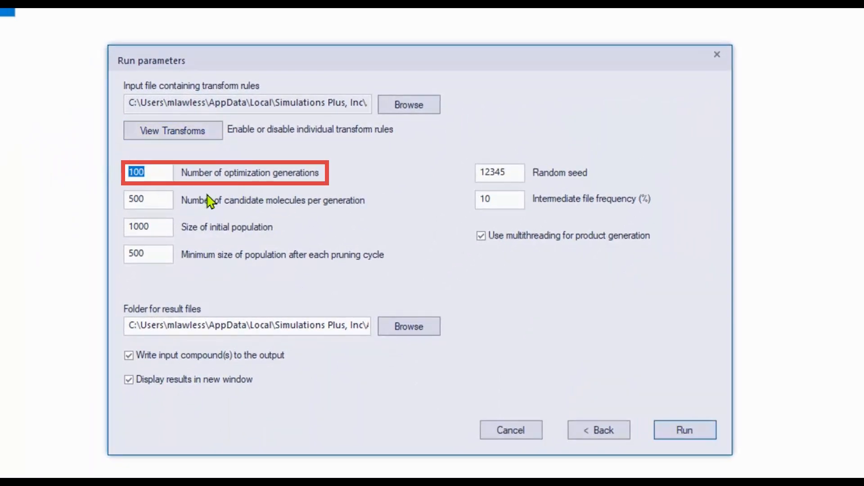
{"action": "type", "text": "5"}
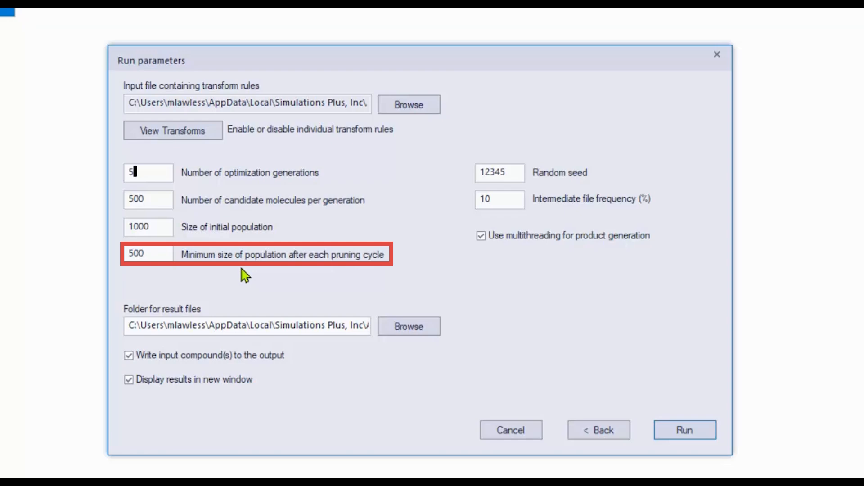
{"action": "mouse_move", "coordinate": [495, 203]}
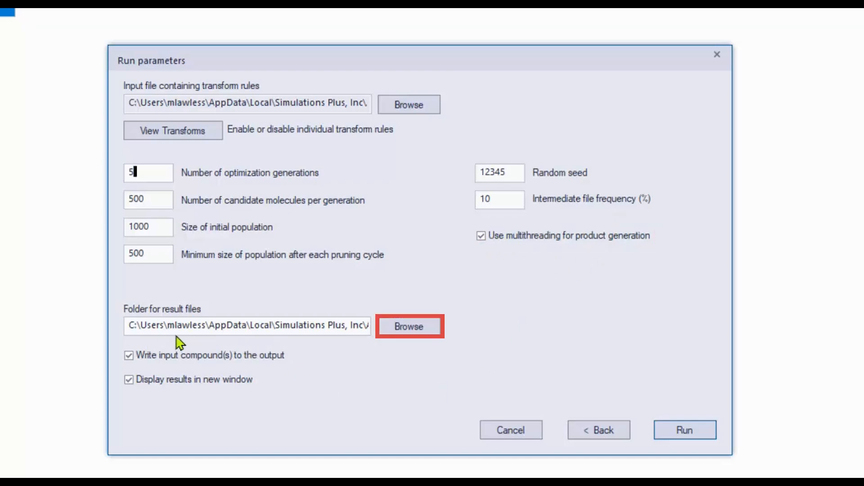
Step: Create a folder named AIDD-1 in Training Videos\AIDD, choose it for the result files, and start the run
{"action": "left_click", "coordinate": [409, 327]}
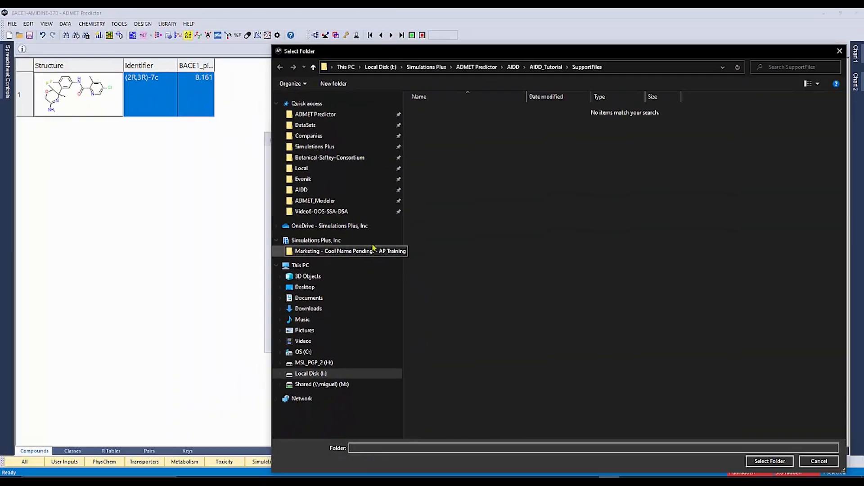
{"action": "left_click", "coordinate": [387, 211]}
{"action": "left_click", "coordinate": [420, 65]}
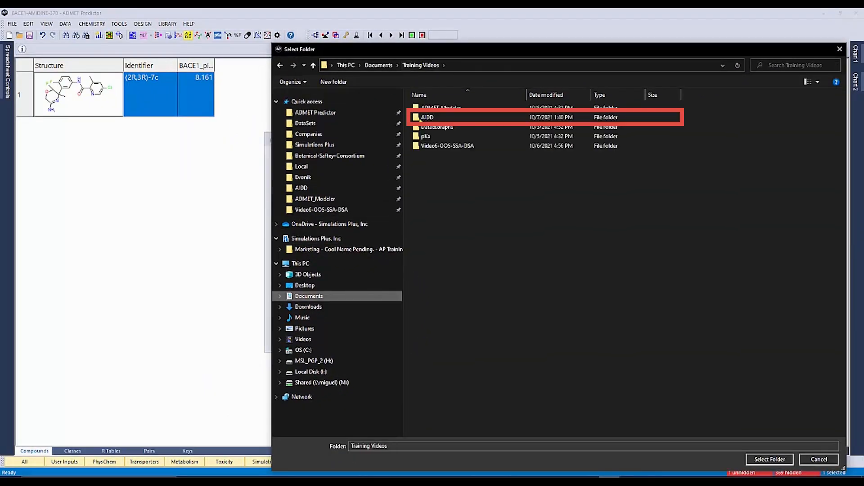
{"action": "double_click", "coordinate": [425, 117]}
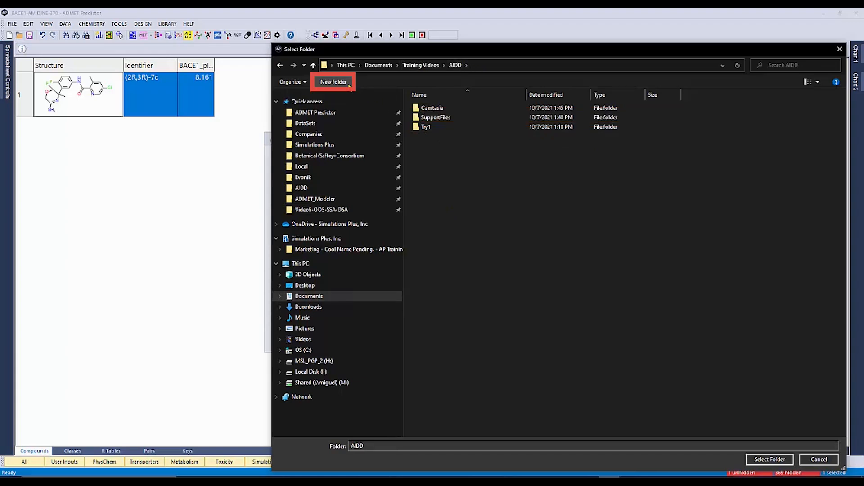
{"action": "left_click", "coordinate": [334, 82]}
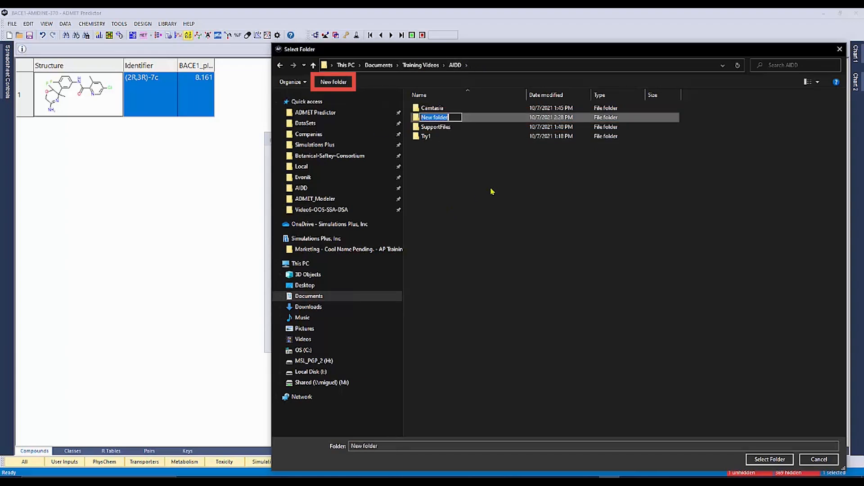
{"action": "type", "text": "AIDD"}
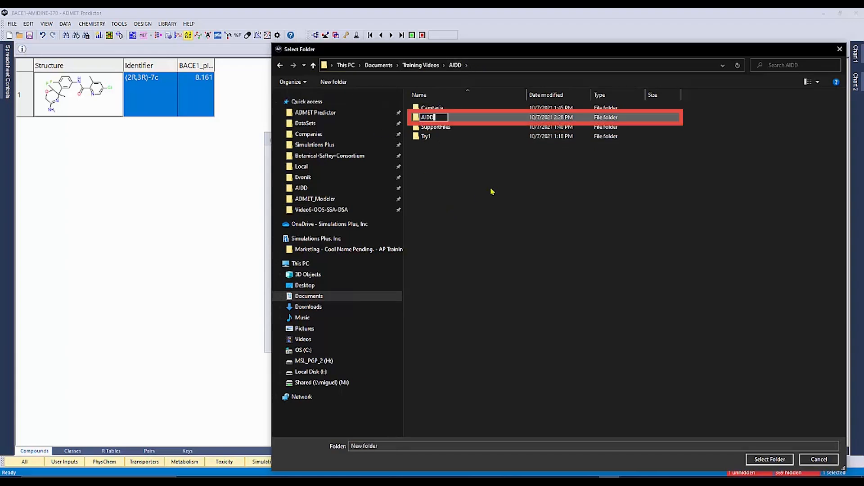
{"action": "type", "text": "-1"}
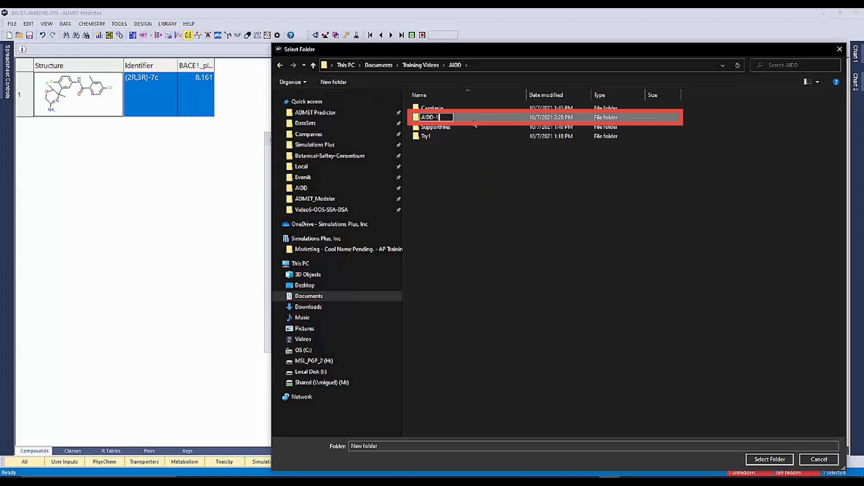
{"action": "key", "text": "Return"}
{"action": "left_click", "coordinate": [442, 109]}
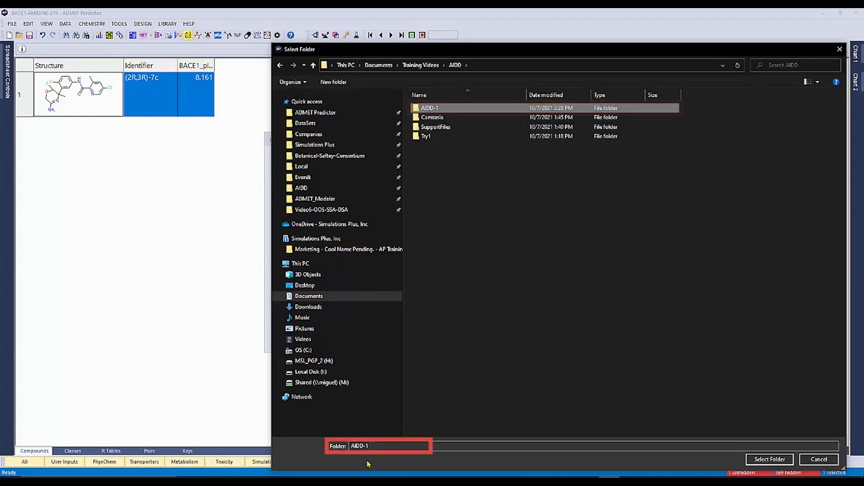
{"action": "left_click", "coordinate": [769, 459]}
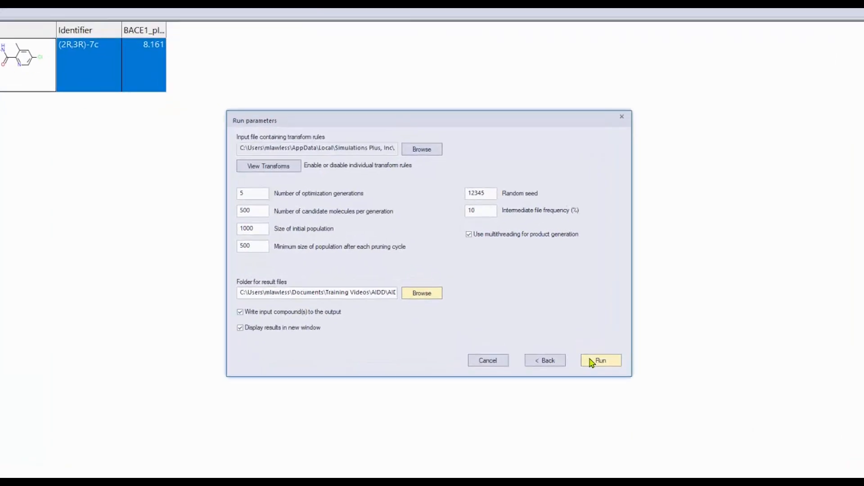
{"action": "left_click", "coordinate": [593, 361]}
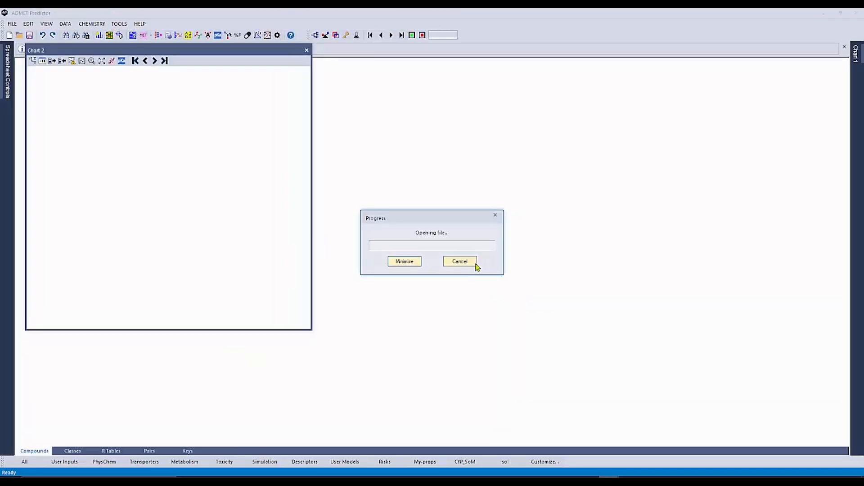
Step: Dock the floating Chart 2 in the results window and set it to auto-hide
{"action": "double_click", "coordinate": [261, 51]}
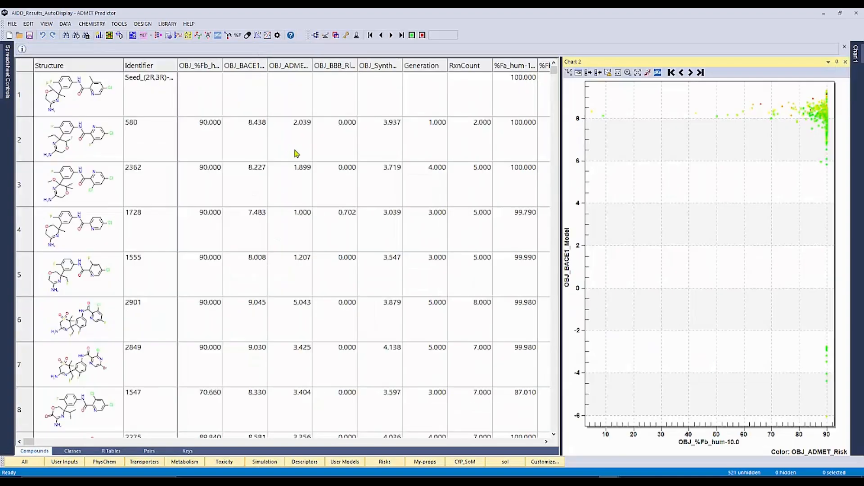
{"action": "left_click", "coordinate": [836, 62]}
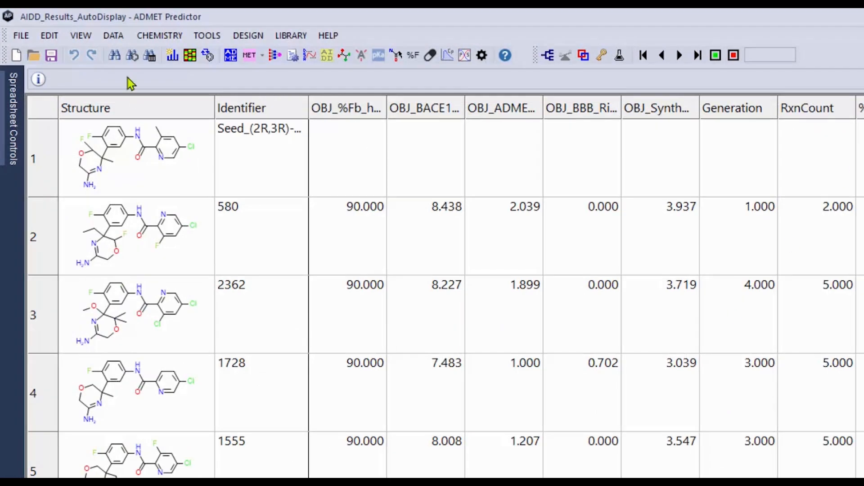
Step: Resize the results spreadsheet columns so their full header names fit
{"action": "left_click", "coordinate": [81, 36]}
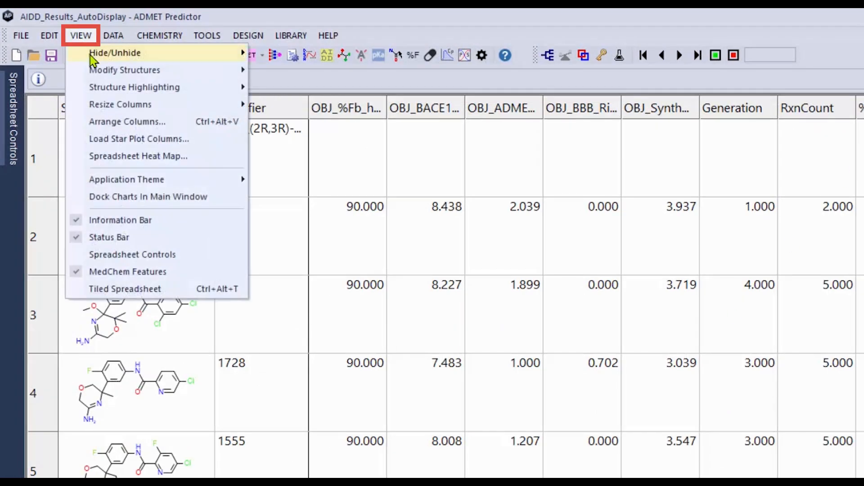
{"action": "mouse_move", "coordinate": [117, 105]}
{"action": "left_click", "coordinate": [297, 122]}
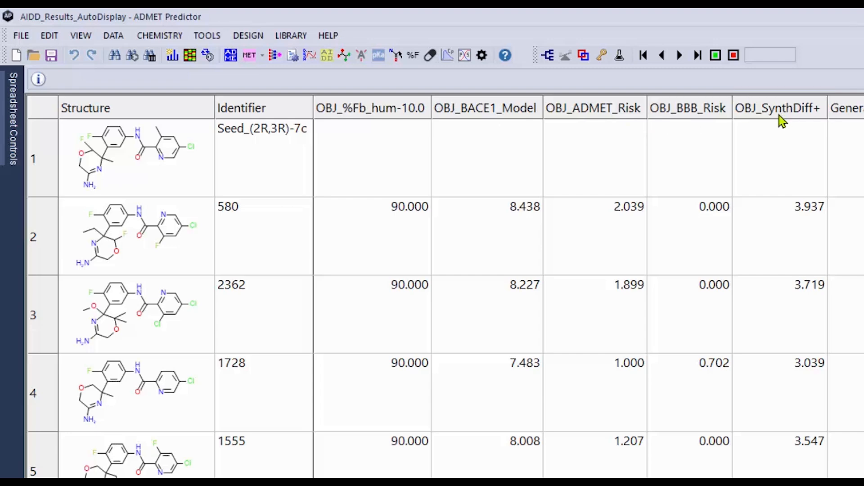
Step: Sort the results by OBJ_BACE1_Model in ascending and descending order, and restore the original row order
{"action": "left_click", "coordinate": [489, 110]}
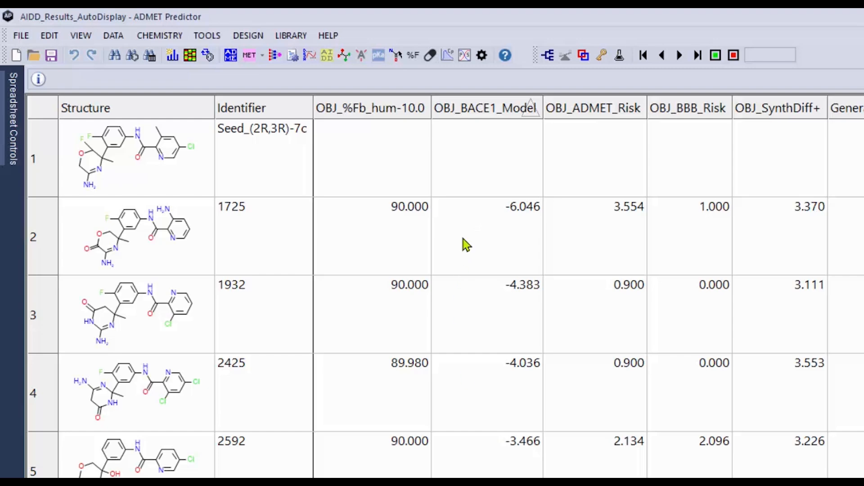
{"action": "left_click", "coordinate": [175, 260]}
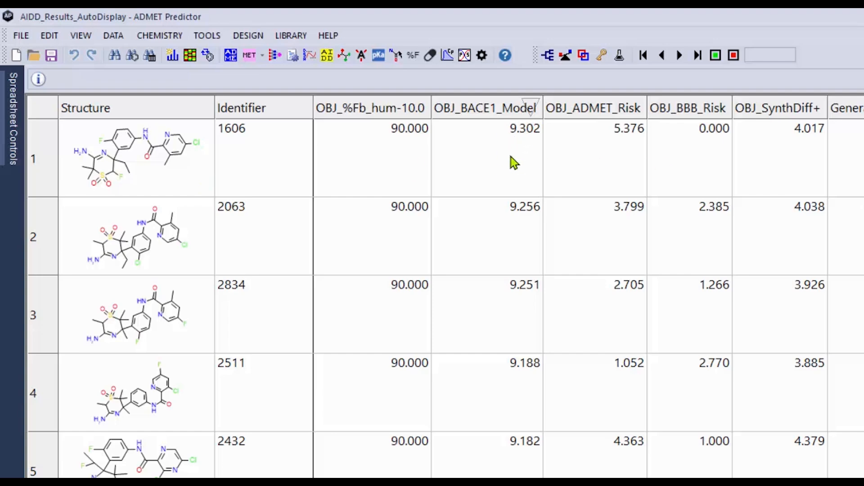
{"action": "left_click", "coordinate": [495, 111]}
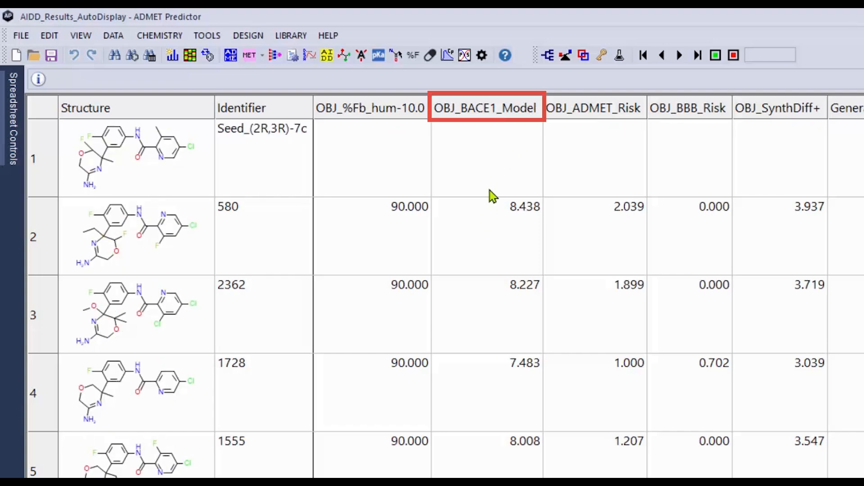
Step: Pin the Spreadsheet Controls open and set the minimum of the OBJ_%Fb_hum-10.0 filter to 75
{"action": "left_click", "coordinate": [14, 161]}
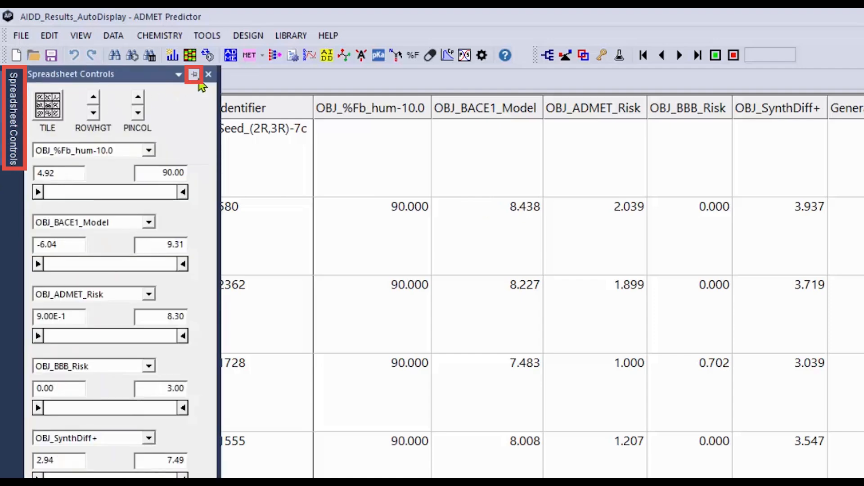
{"action": "left_click", "coordinate": [194, 74]}
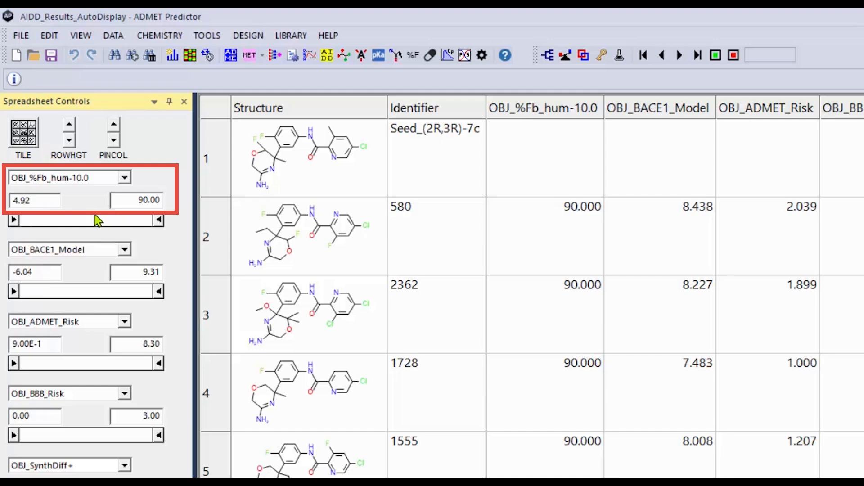
{"action": "double_click", "coordinate": [45, 202]}
{"action": "type", "text": "75"}
{"action": "key", "text": "Return"}
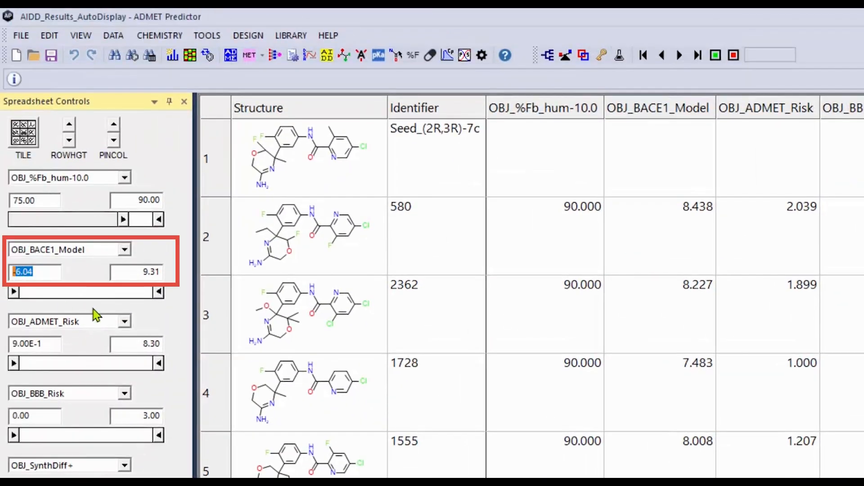
Step: Set the minimum of the OBJ_BACE1_Model filter to 8.10
{"action": "type", "text": "8.10"}
{"action": "key", "text": "Return"}
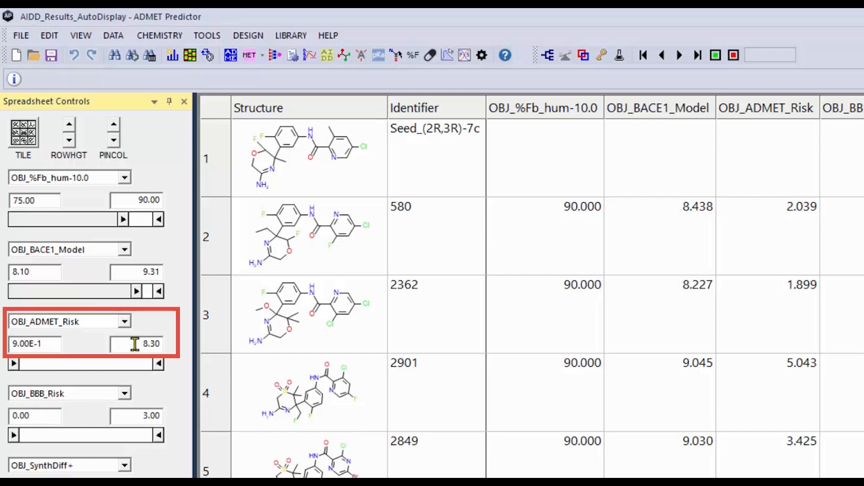
Step: Set the maximum of the OBJ_ADMET_Risk filter to 1
{"action": "left_click_drag", "start_coordinate": [131, 343], "coordinate": [160, 343]}
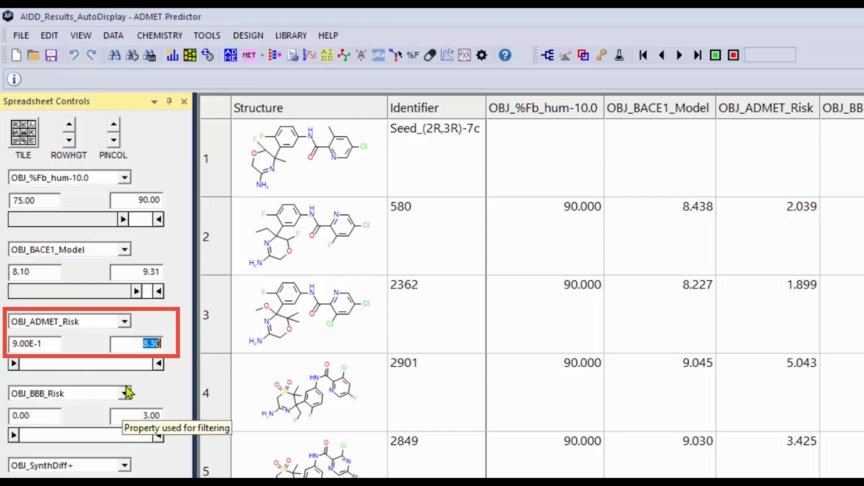
{"action": "key", "text": "BackSpace"}
{"action": "type", "text": "1"}
{"action": "key", "text": "Return"}
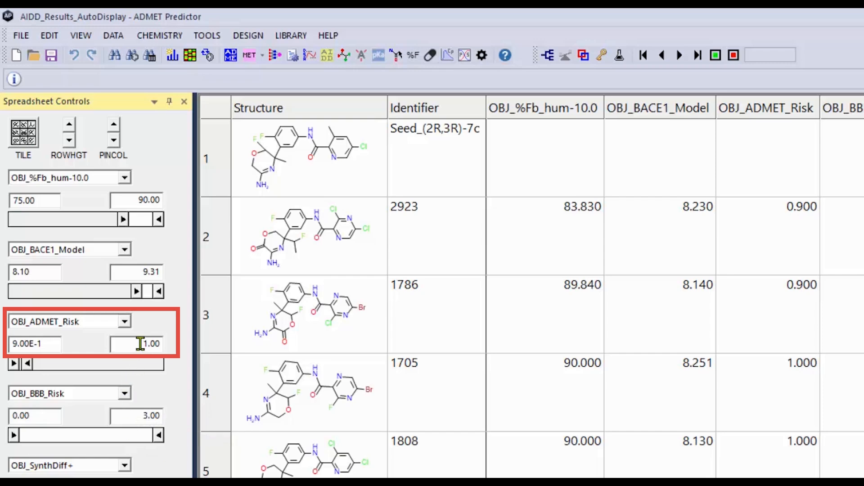
Step: Set the maximum of the OBJ_ADMET_Risk filter to 2
{"action": "left_click_drag", "start_coordinate": [139, 344], "coordinate": [169, 343]}
{"action": "type", "text": "2"}
{"action": "key", "text": "Return"}
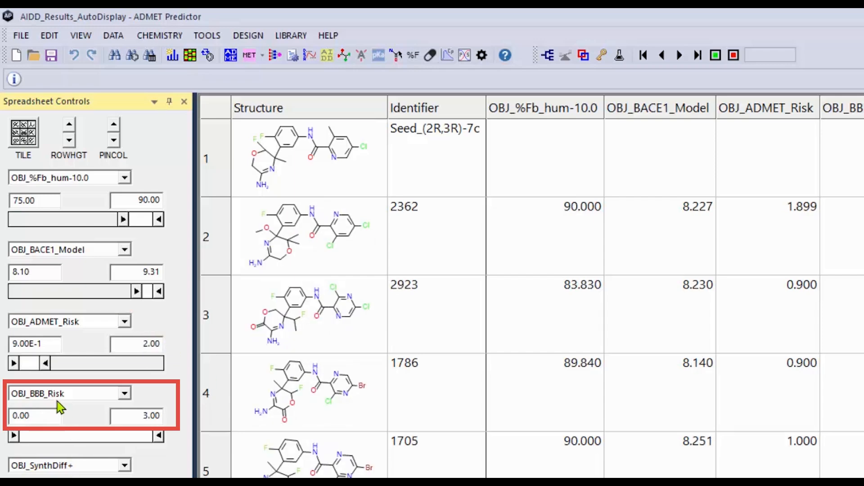
Step: Set the maximum of the OBJ_BBB_Risk filter to 1 and look through the remaining compounds
{"action": "left_click_drag", "start_coordinate": [127, 414], "coordinate": [167, 416]}
{"action": "type", "text": "1"}
{"action": "key", "text": "Return"}
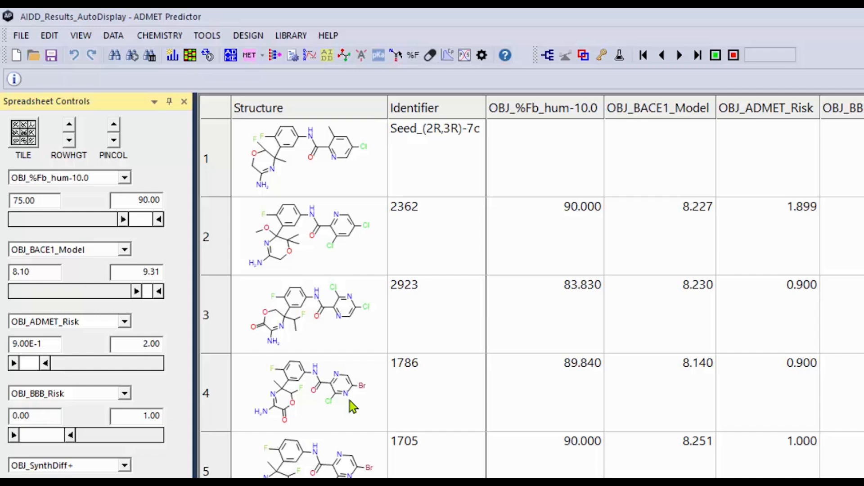
{"action": "scroll", "coordinate": [354, 407], "scroll_direction": "down", "scroll_amount": 4}
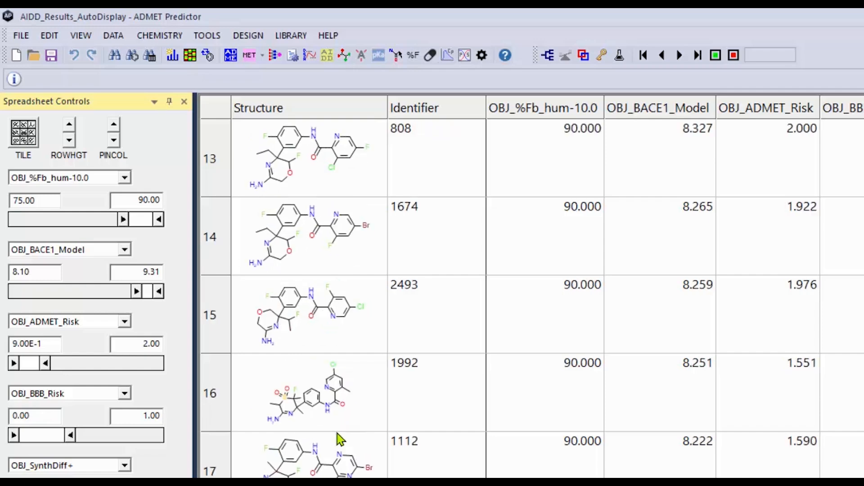
{"action": "scroll", "coordinate": [531, 292], "scroll_direction": "down", "scroll_amount": 1}
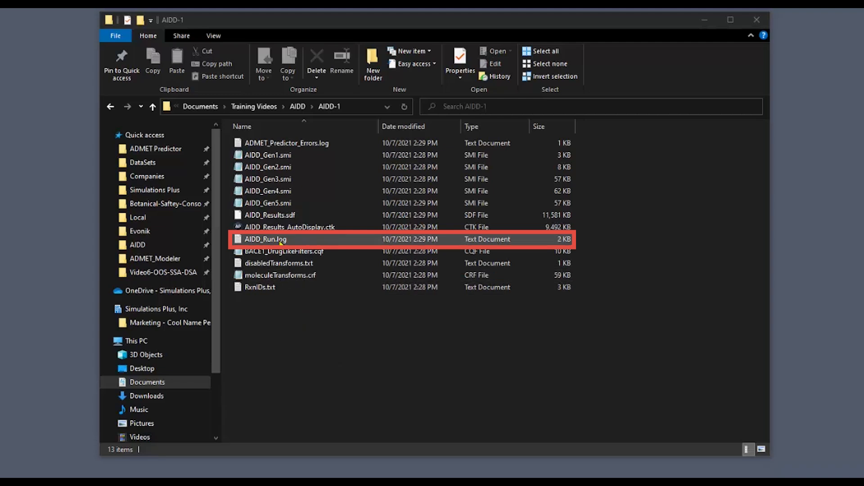
Step: In File Explorer, open AIDD_Run.log from the AIDD-1 folder in Notepad++ to review the run log
{"action": "left_click", "coordinate": [280, 243]}
{"action": "right_click", "coordinate": [280, 242]}
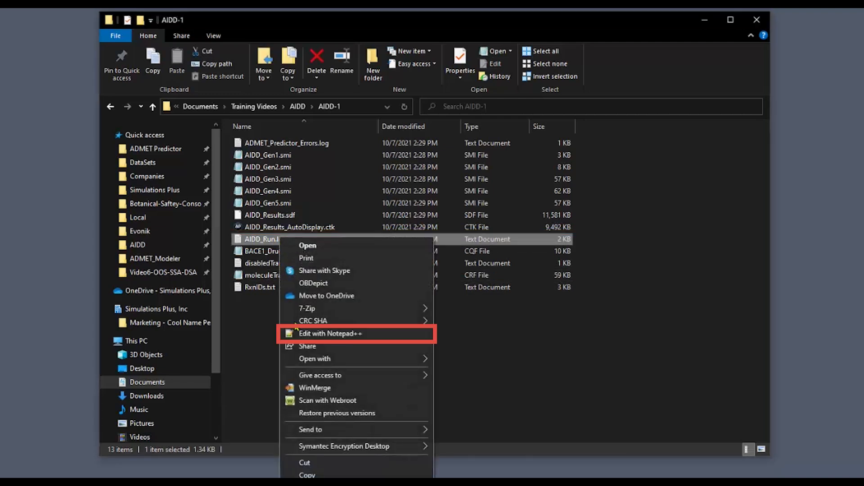
{"action": "left_click", "coordinate": [297, 334]}
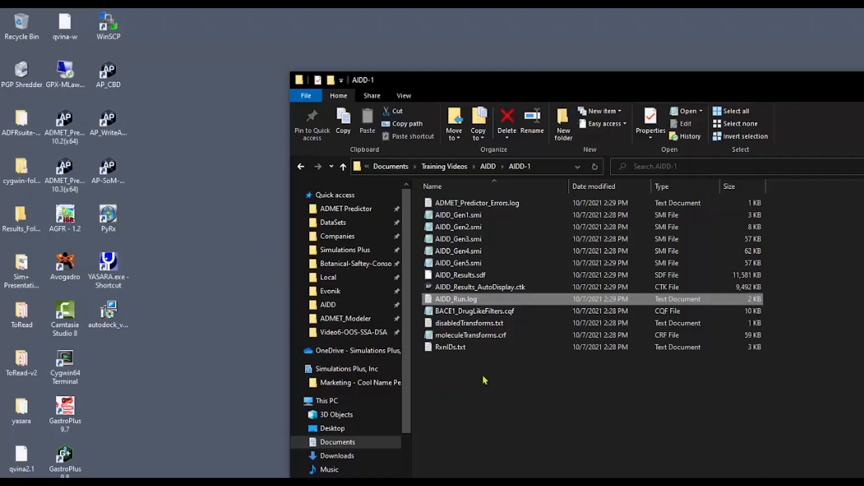
Step: Open the fifth generation's structure file, AIDD_Gen5.smi, from the AIDD-1 folder in Notepad++
{"action": "left_click", "coordinate": [482, 266]}
{"action": "right_click", "coordinate": [481, 264]}
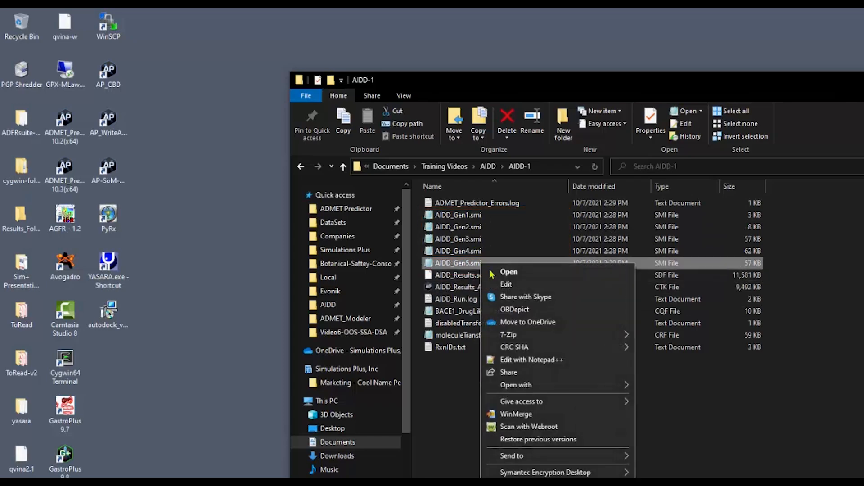
{"action": "left_click", "coordinate": [525, 359]}
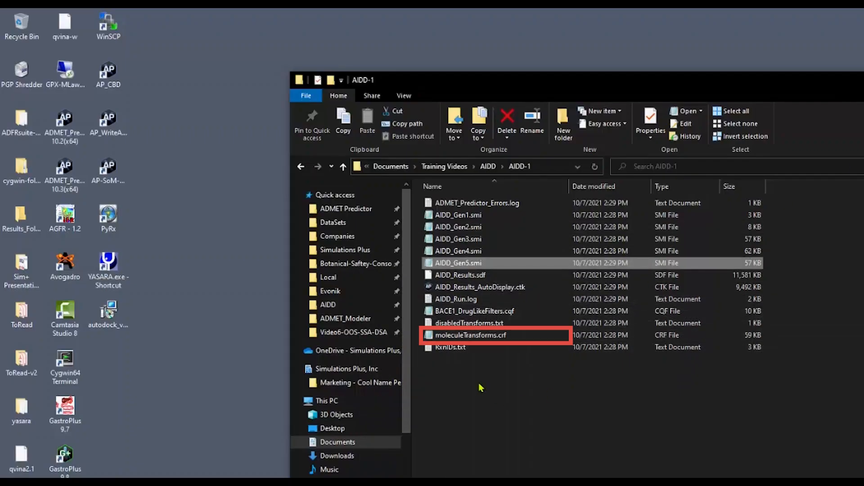
Step: Open moleculeTransforms.crf from the AIDD-1 folder in Notepad++ to examine the transformation rules
{"action": "left_click", "coordinate": [490, 335]}
{"action": "right_click", "coordinate": [484, 335]}
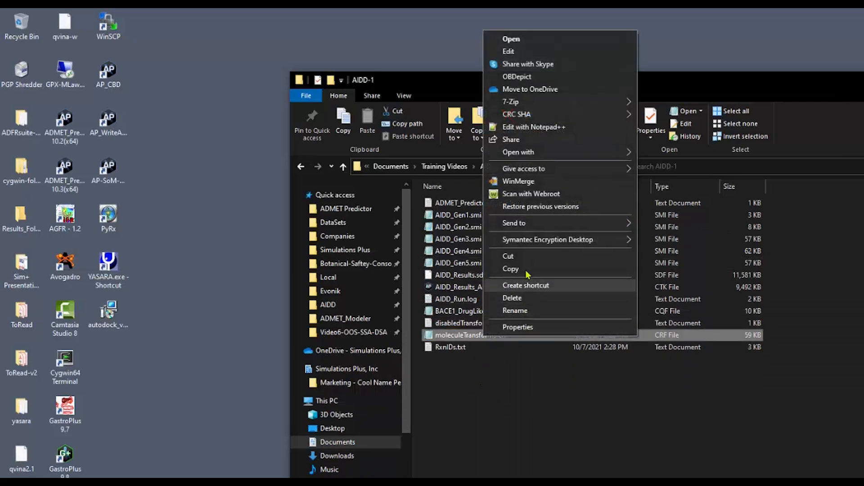
{"action": "left_click", "coordinate": [540, 128]}
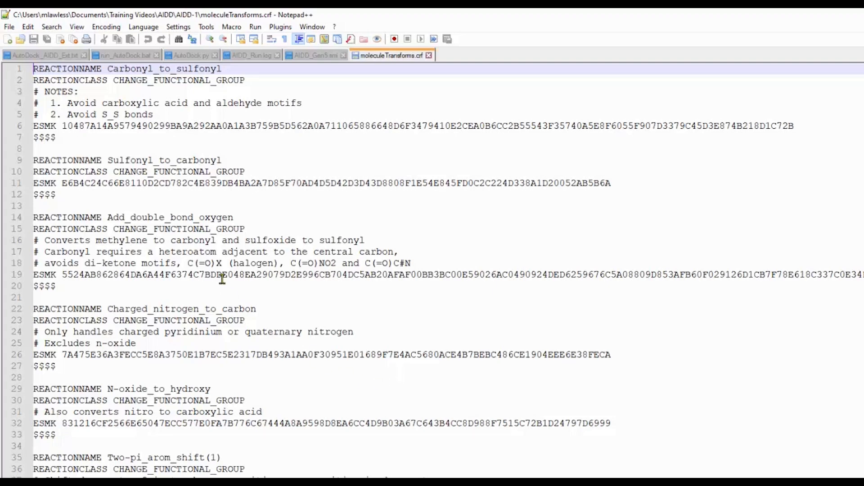